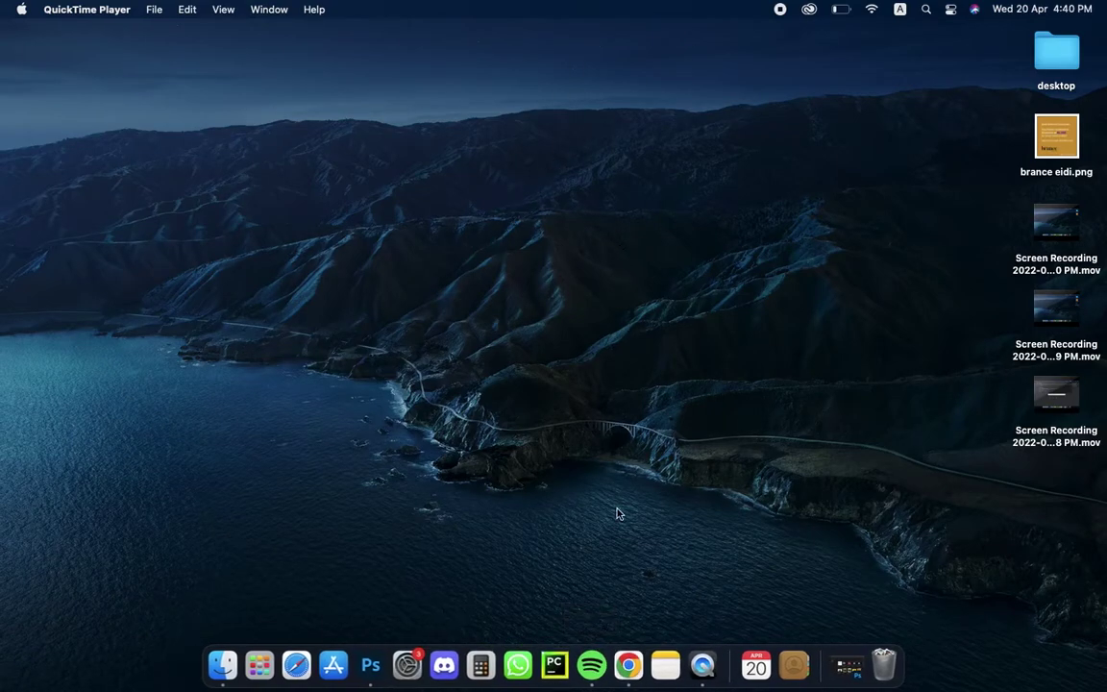
Launch Photoshop 2021 from the Dock and start a new document from the Home screen.
click(365, 662)
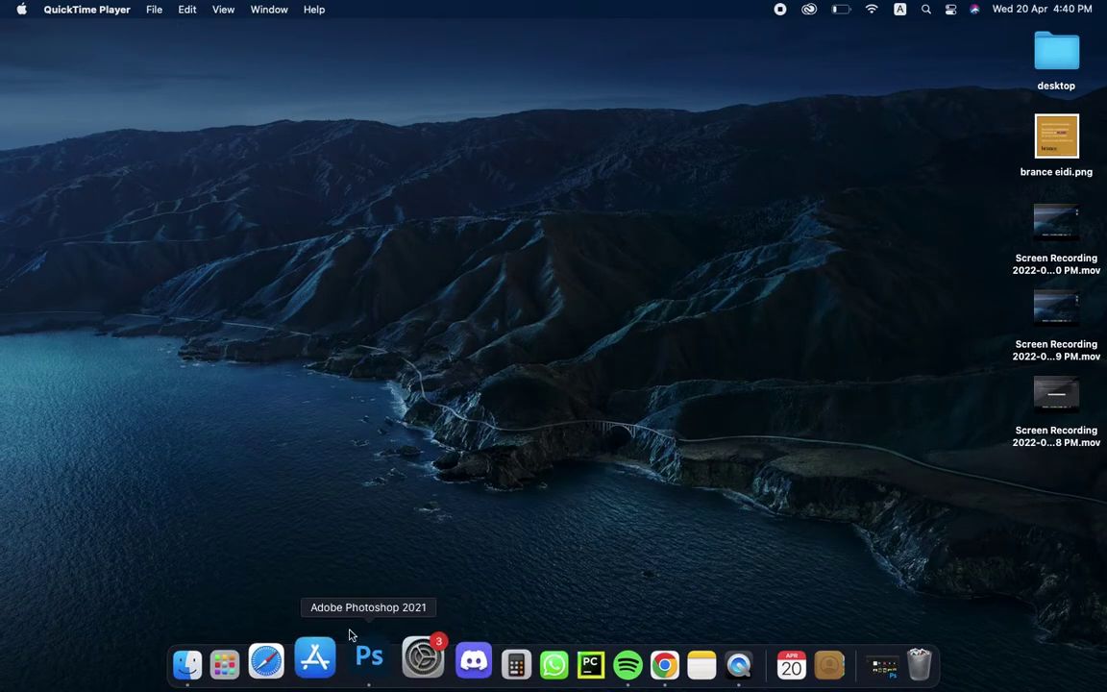
click(373, 659)
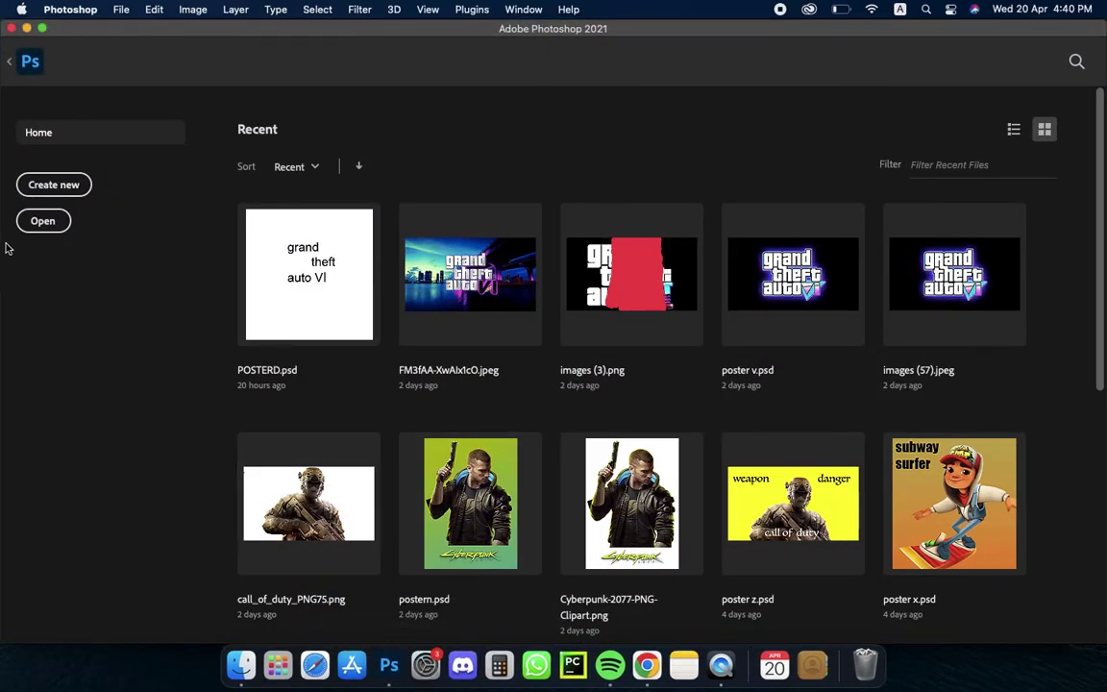
click(60, 189)
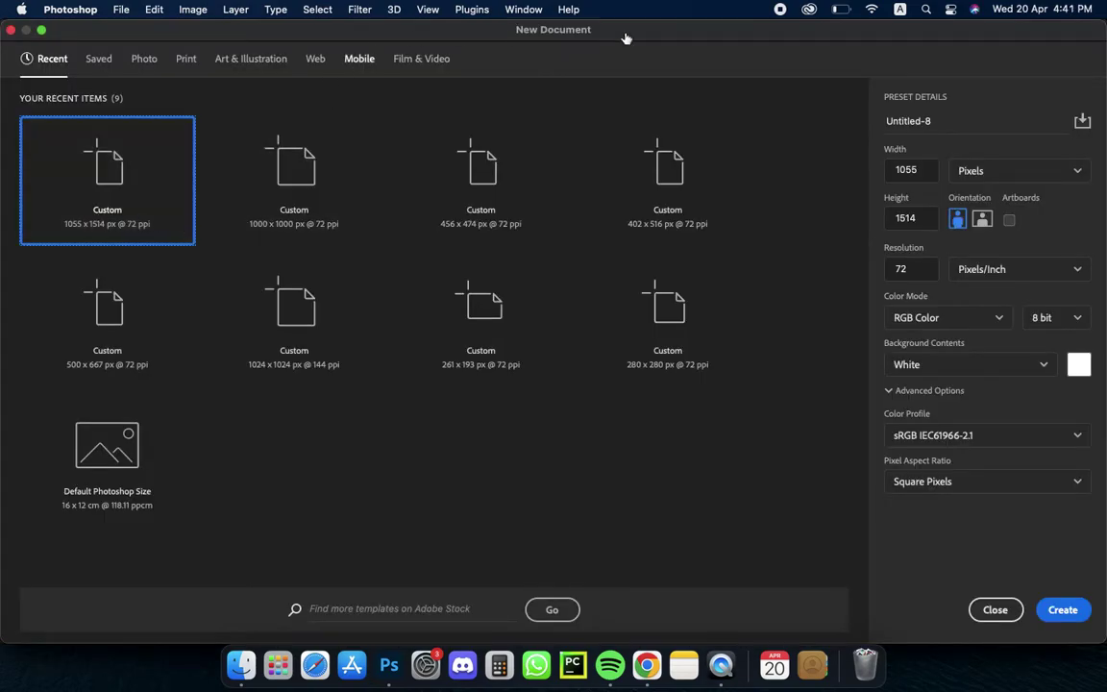
Create the blank white 1055 × 1514 px Untitled-8 document, undoing the test brush strokes.
click(1067, 610)
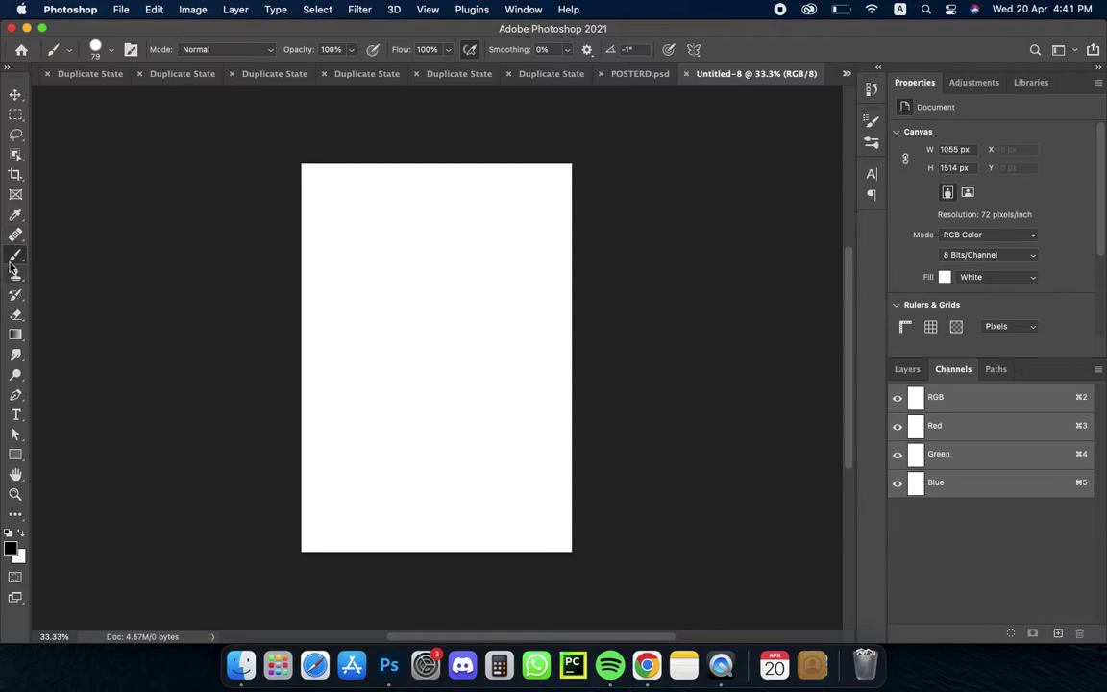
drag(344, 174, 313, 196)
drag(227, 279, 563, 469)
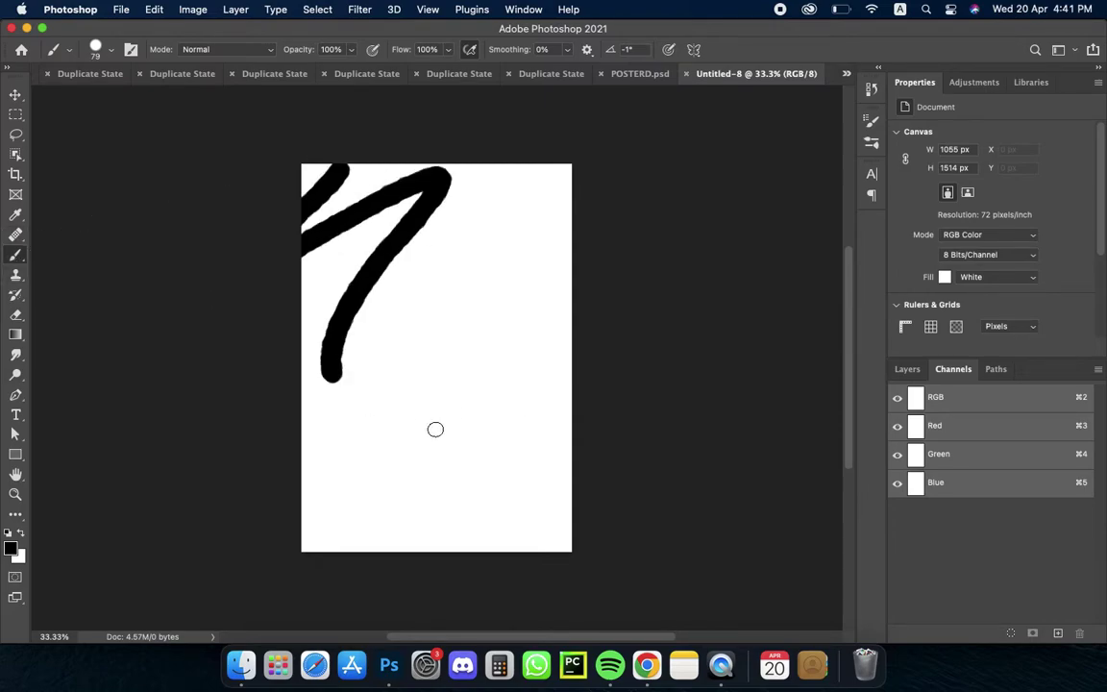
key(super+z)
key(super+z)
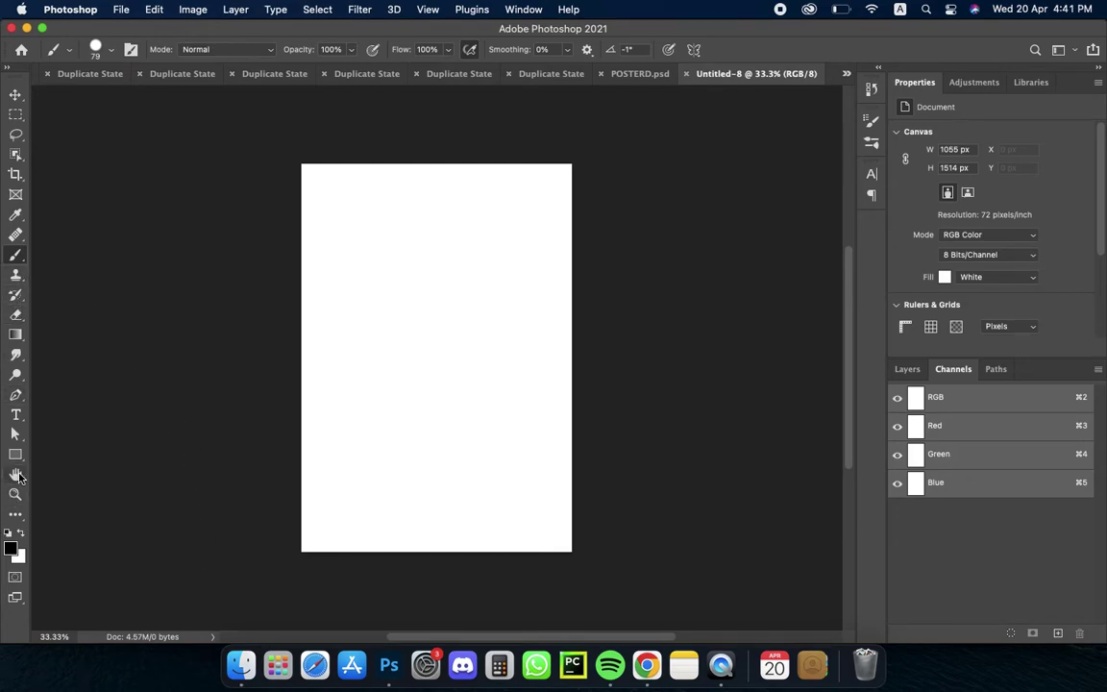
click(11, 459)
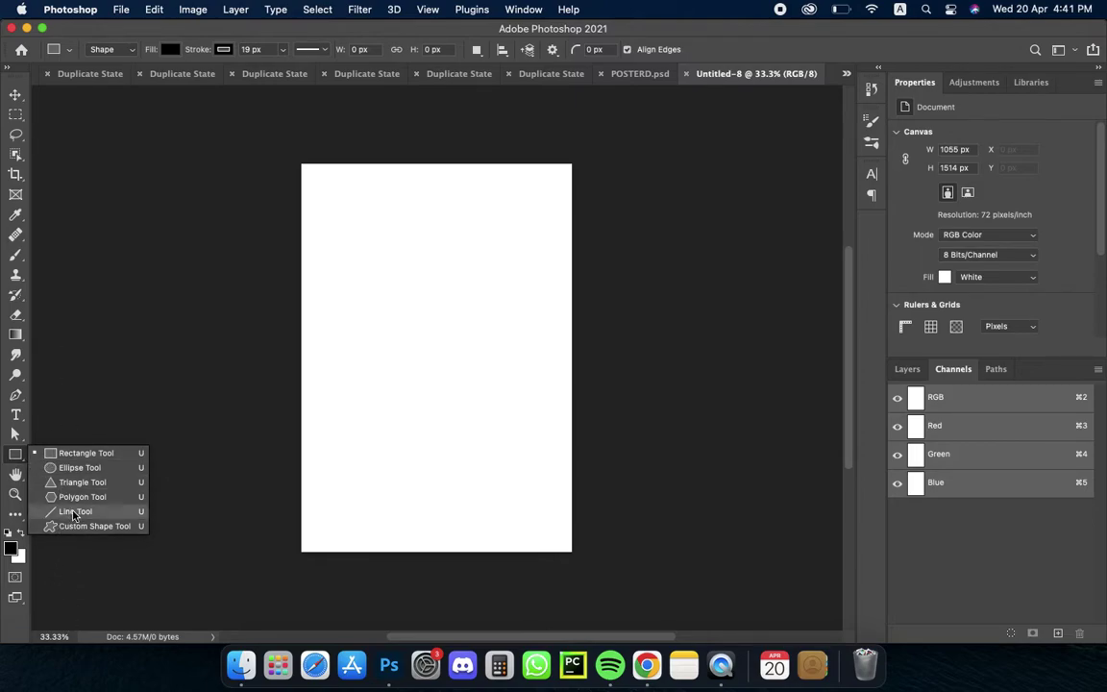
click(60, 469)
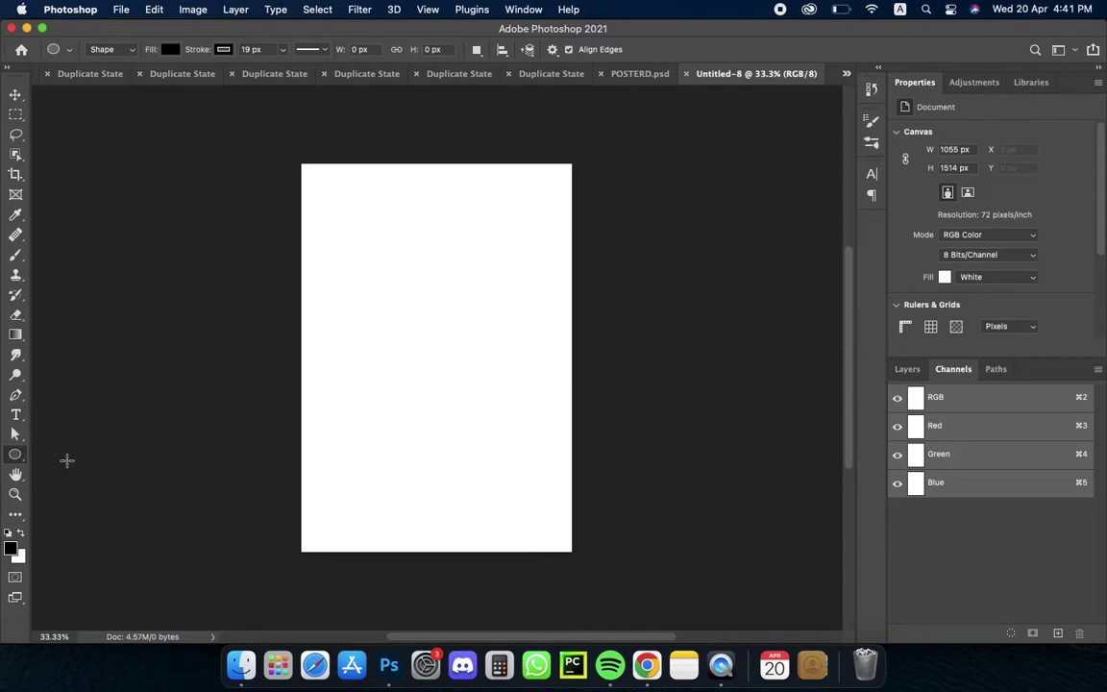
right_click(13, 457)
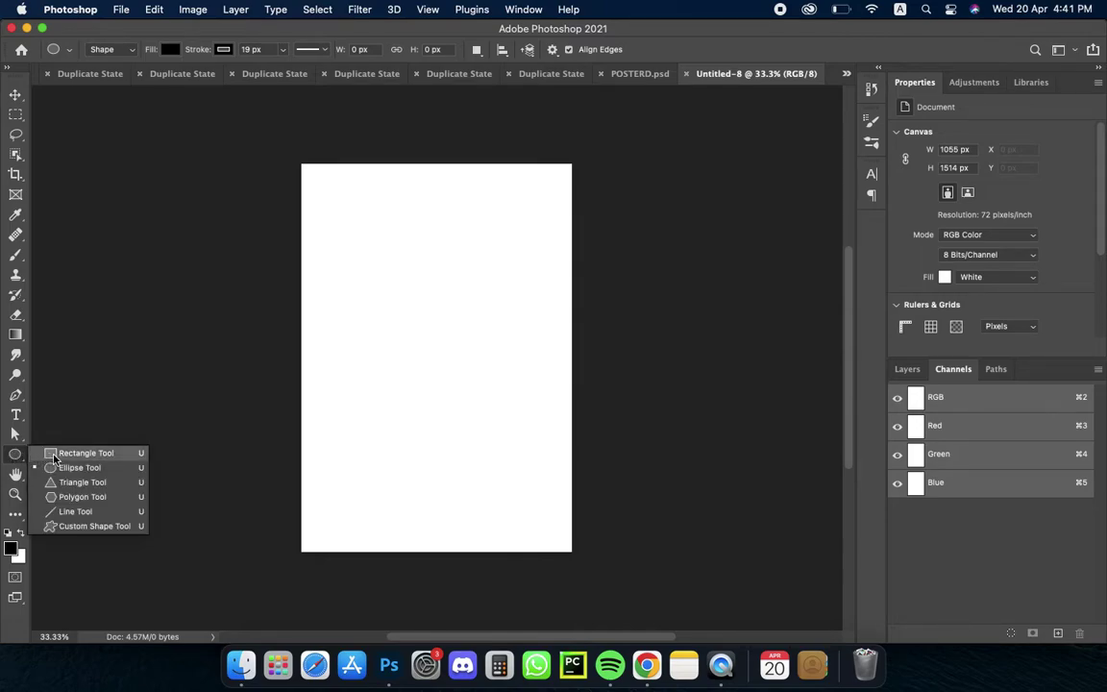
click(54, 454)
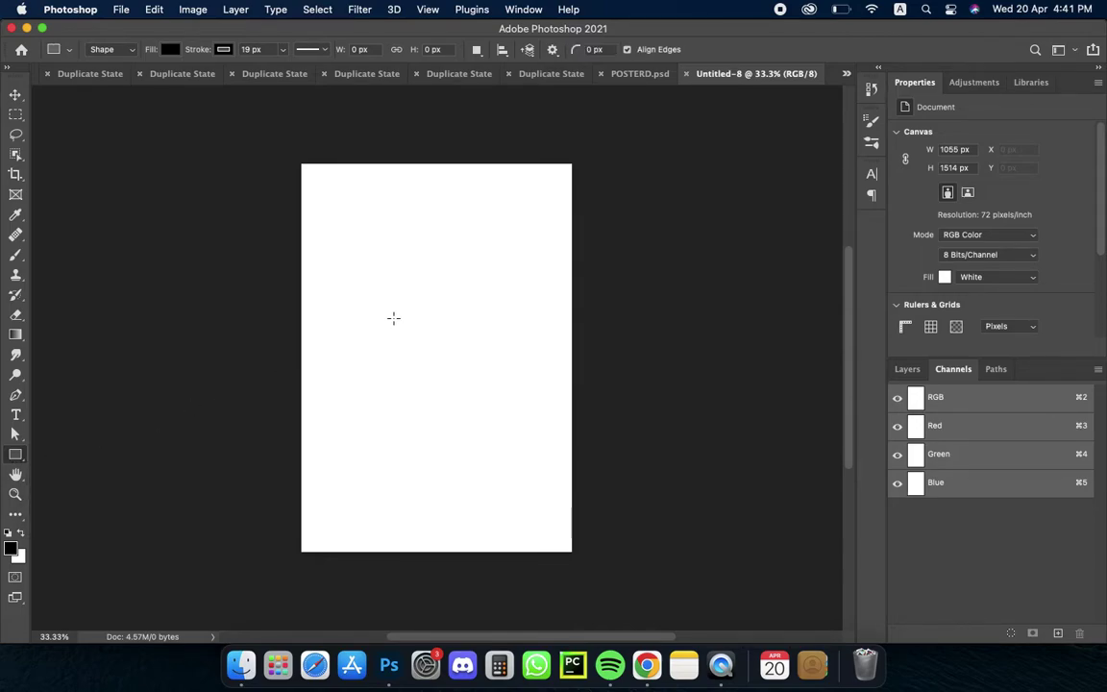
scroll(398, 312, up, 1)
scroll(398, 312, up, 1)
scroll(399, 313, up, 3)
scroll(399, 314, down, 1)
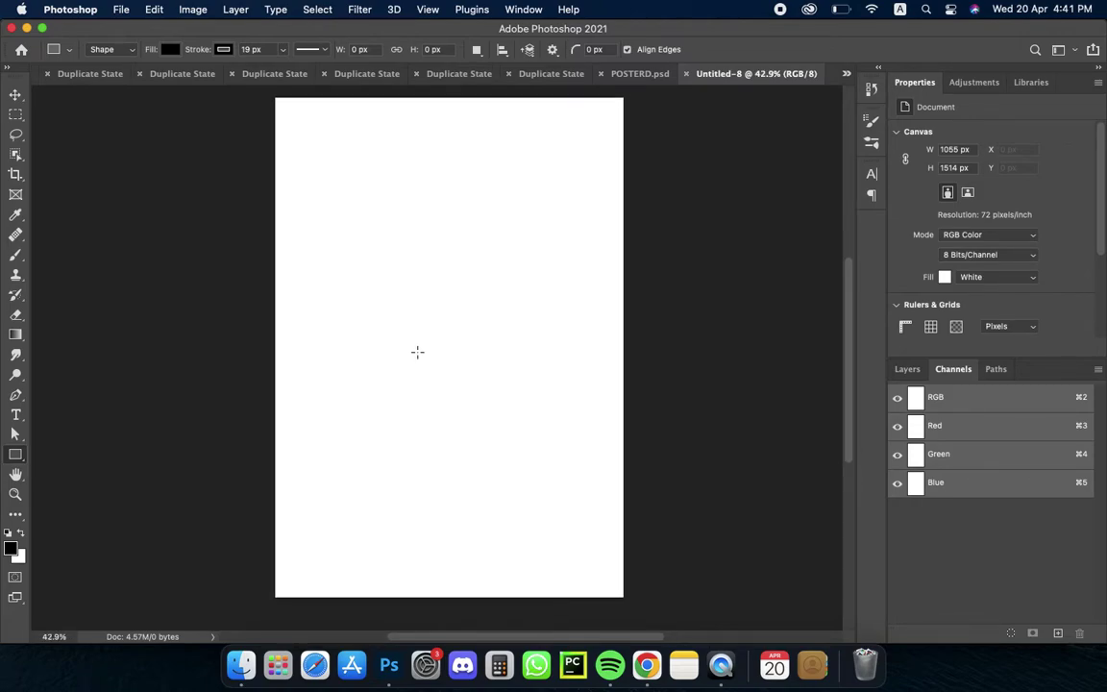
click(16, 494)
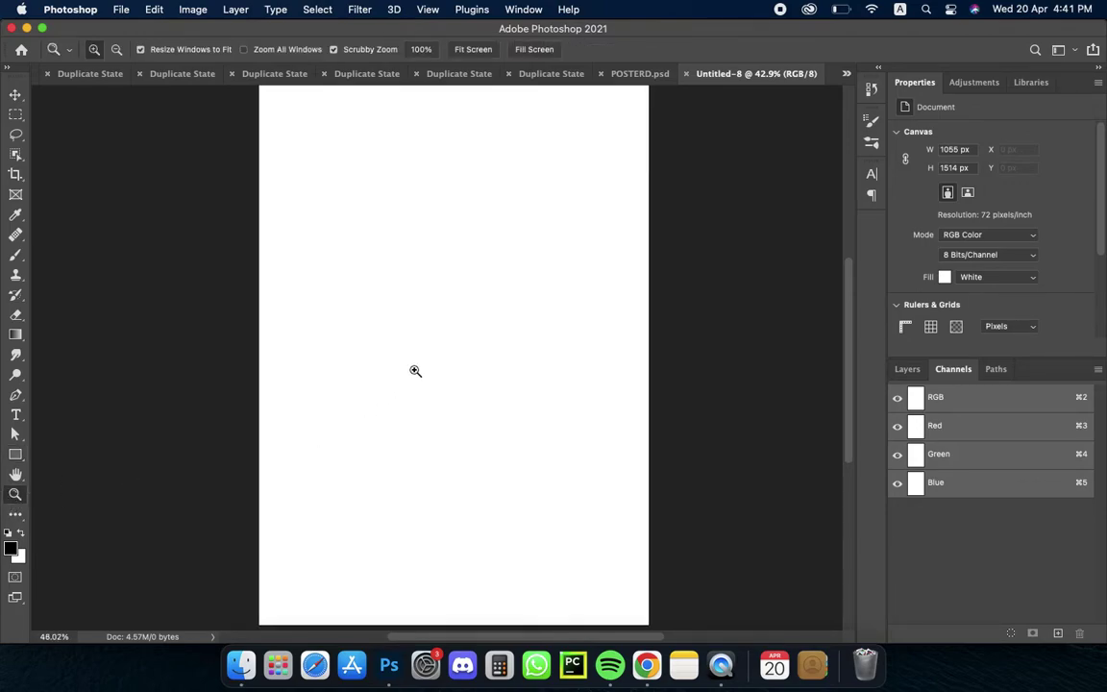
mouse_move(368, 383)
mouse_down()
mouse_move(312, 400)
mouse_move(359, 393)
mouse_up()
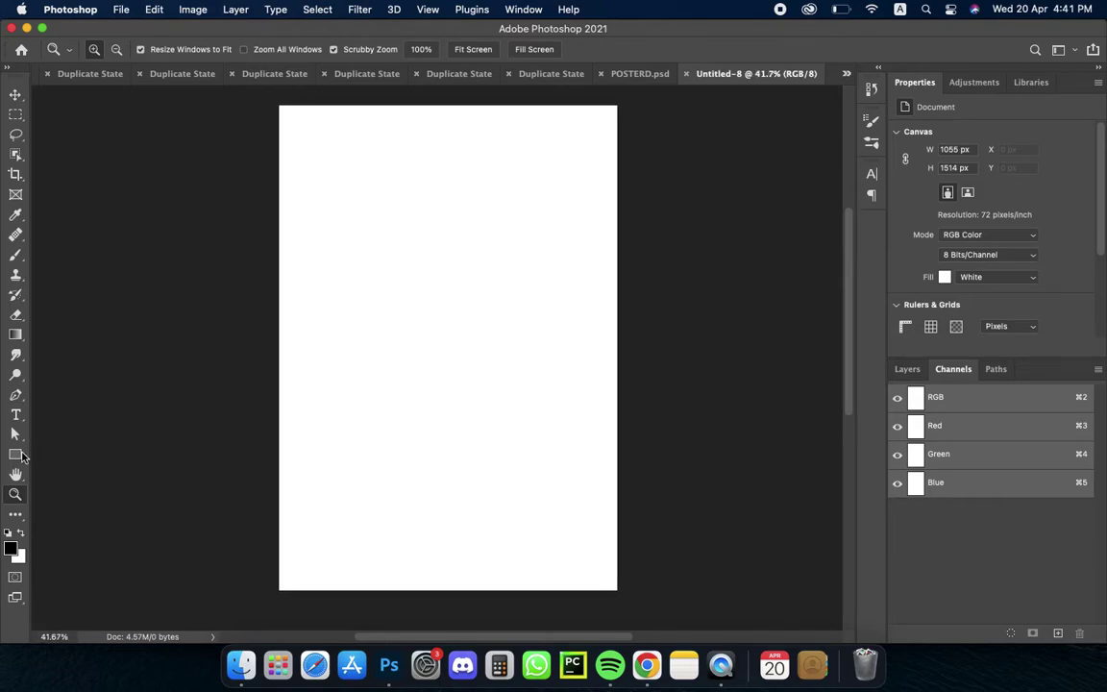
click(16, 454)
drag(386, 228, 460, 378)
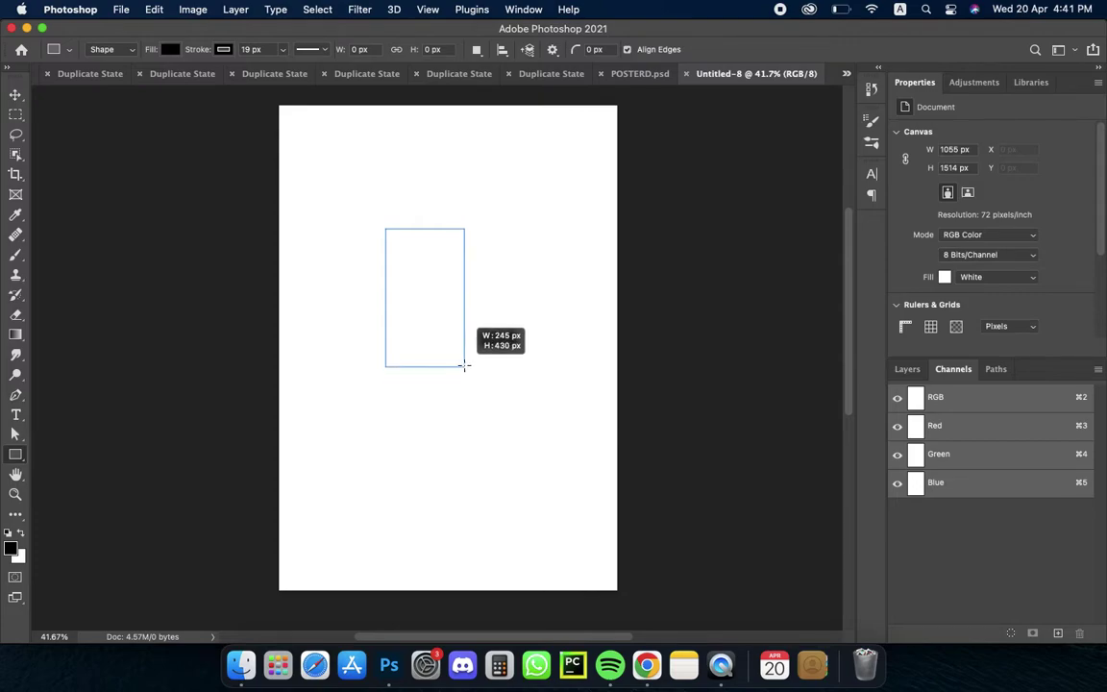
Draw a black 253 × 423 px rounded watch body with a 166 × 340 px rectangle inside.
drag(460, 378, 470, 365)
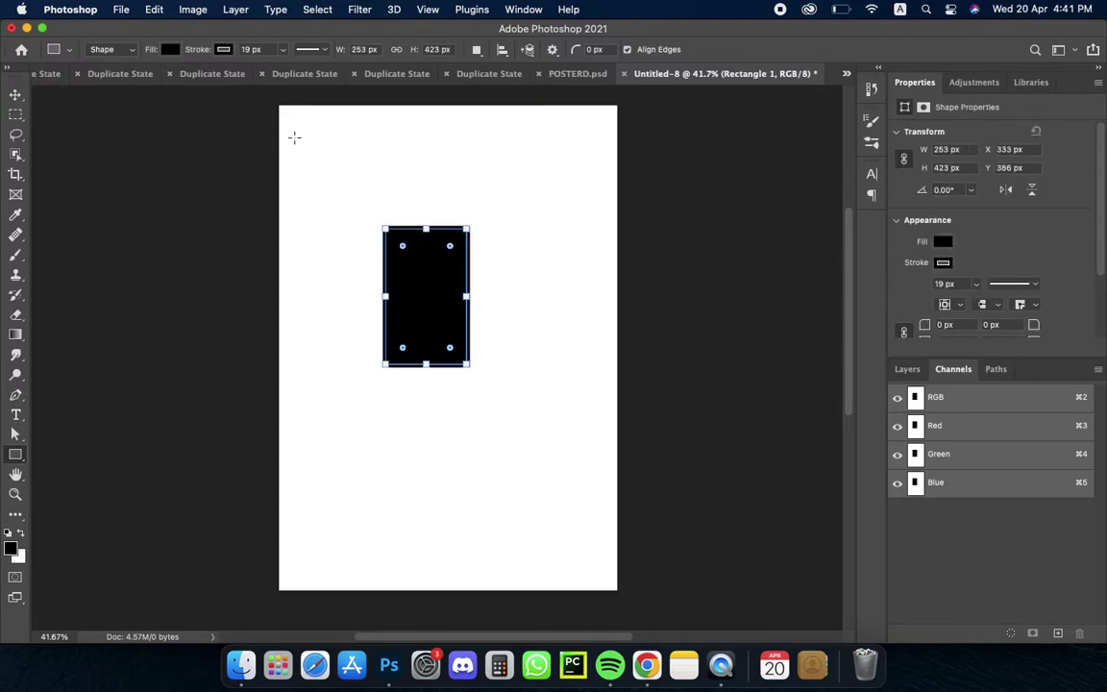
drag(403, 246, 410, 255)
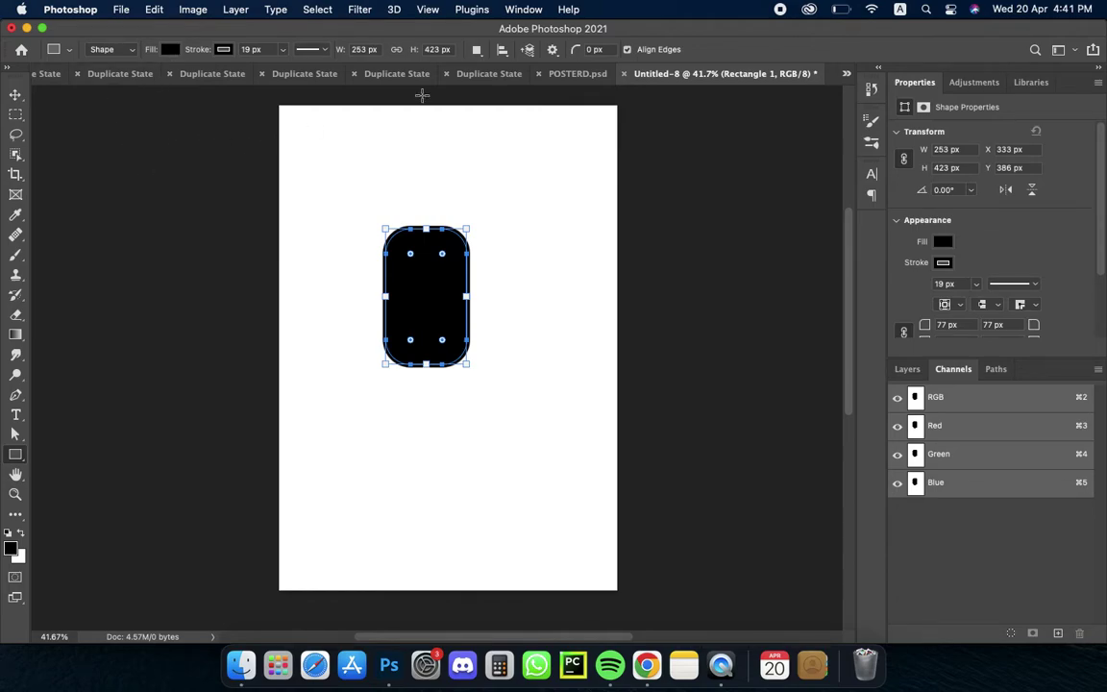
drag(791, 118, 843, 122)
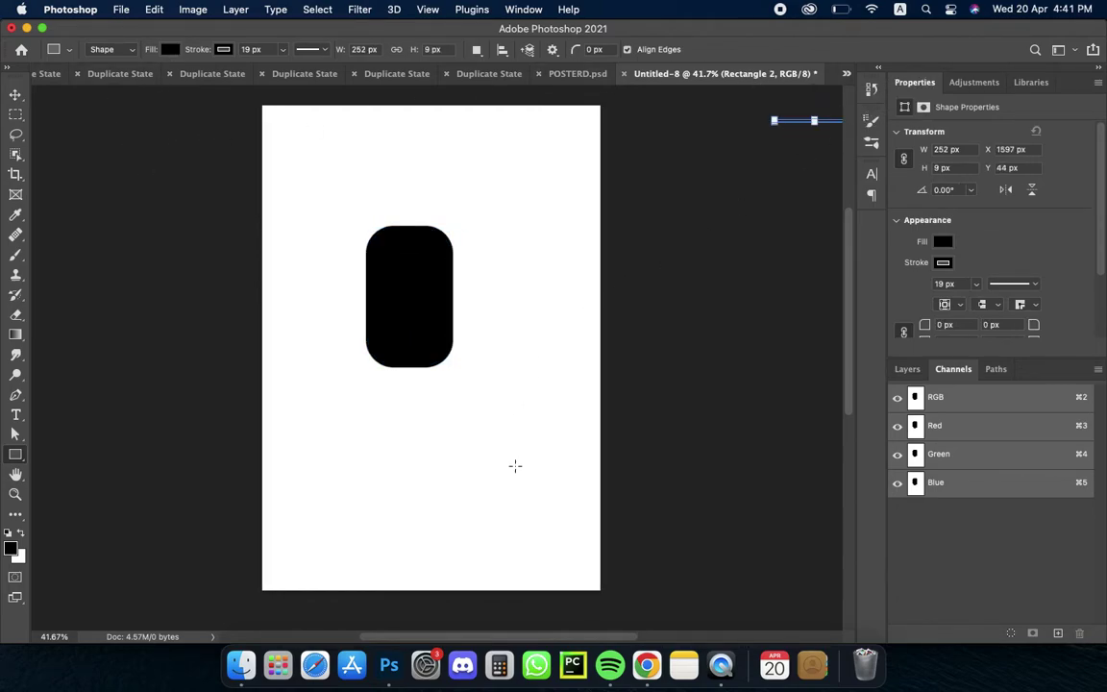
scroll(499, 634, left, 3)
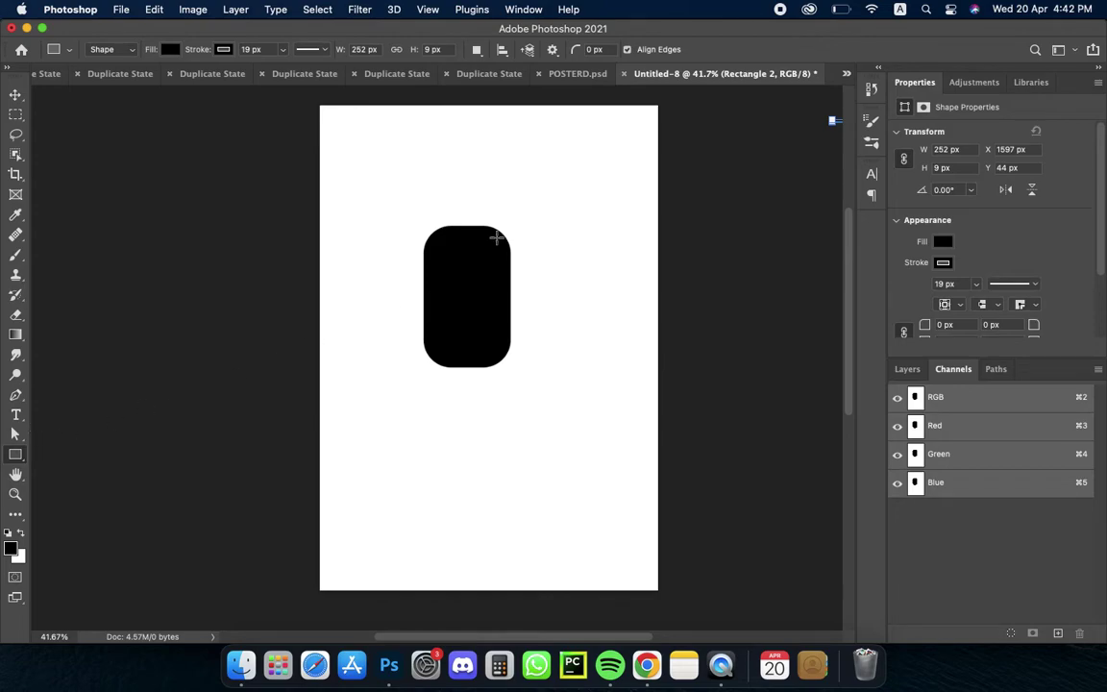
drag(440, 242, 493, 349)
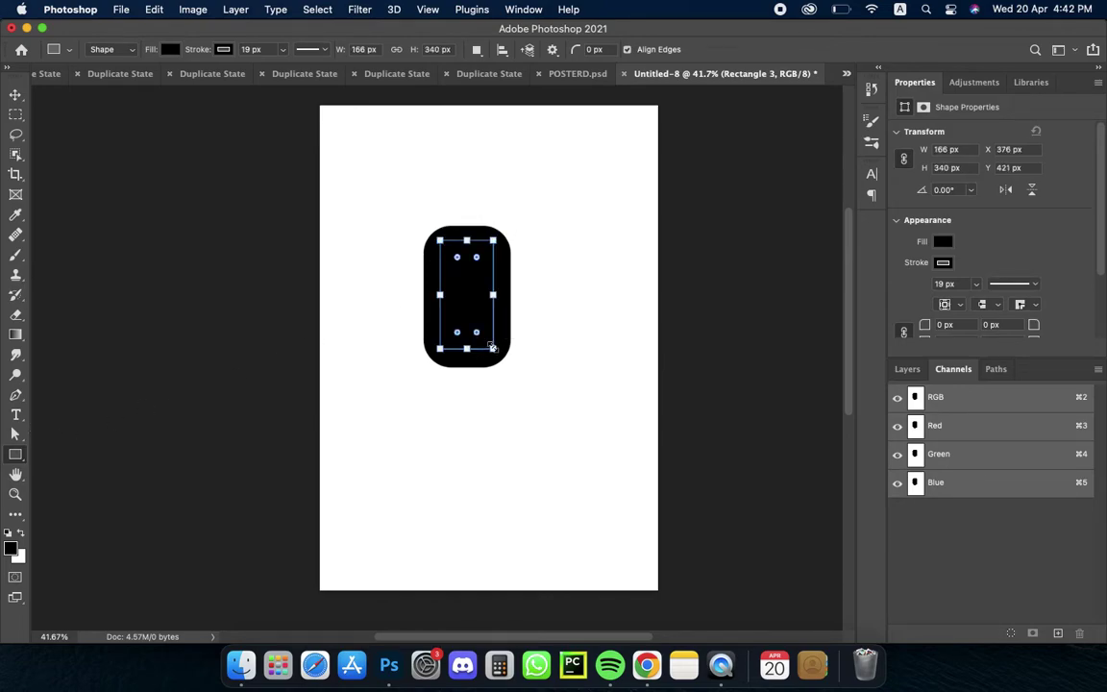
Fill the inner 166 × 340 px rectangle white, leaving a black rounded watch frame.
click(171, 52)
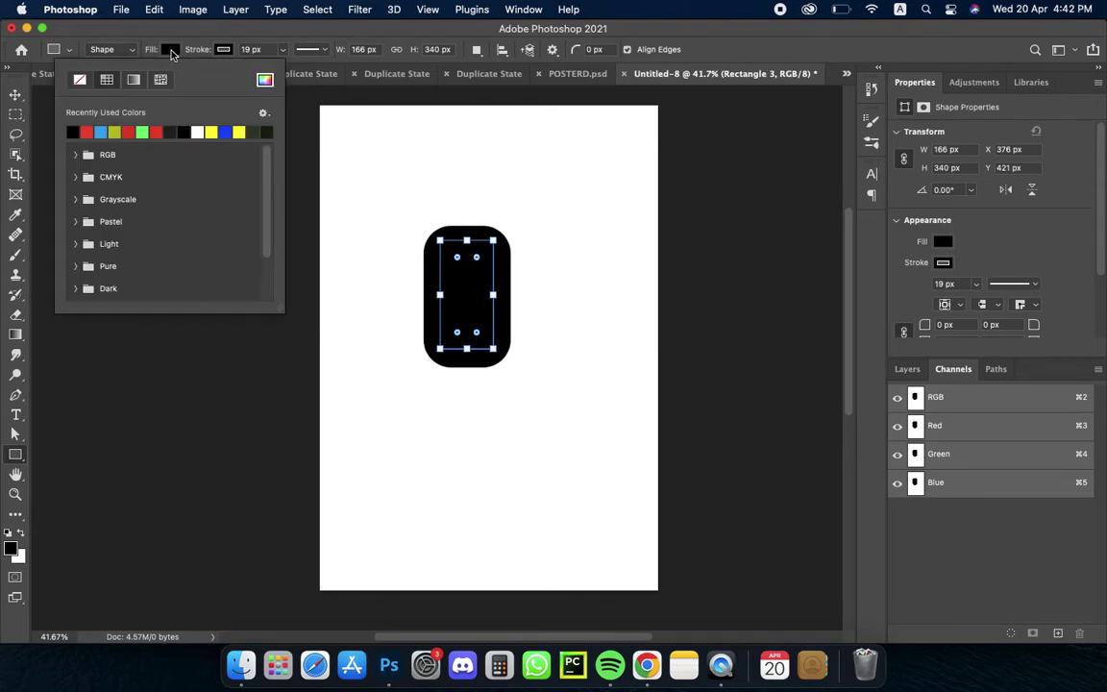
click(432, 254)
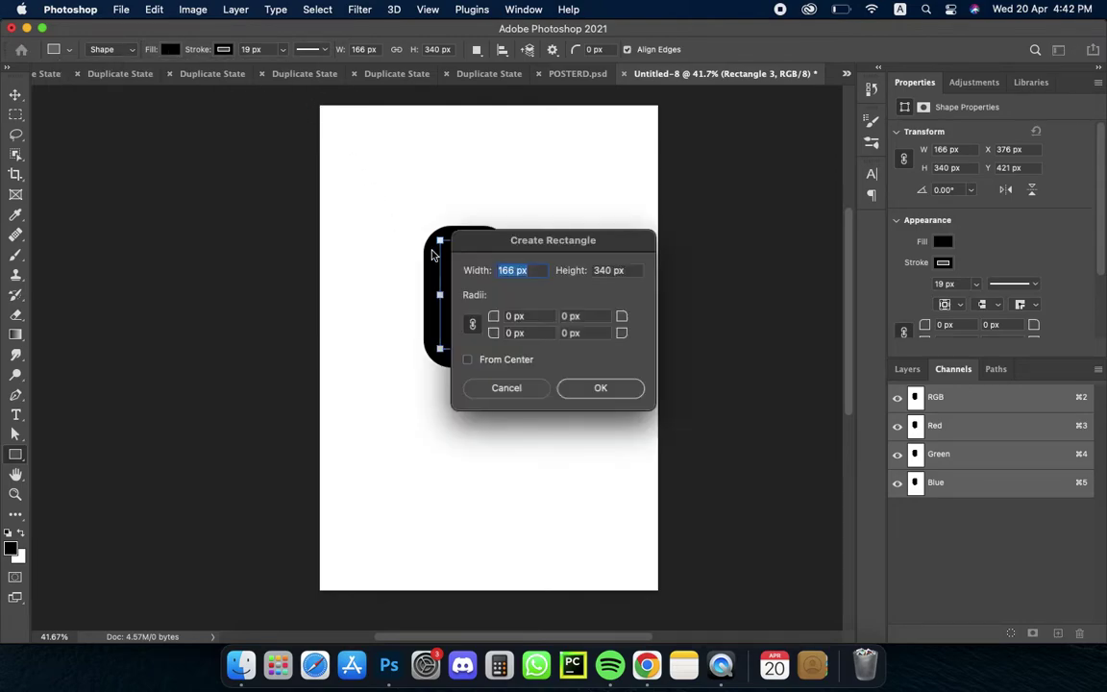
click(490, 389)
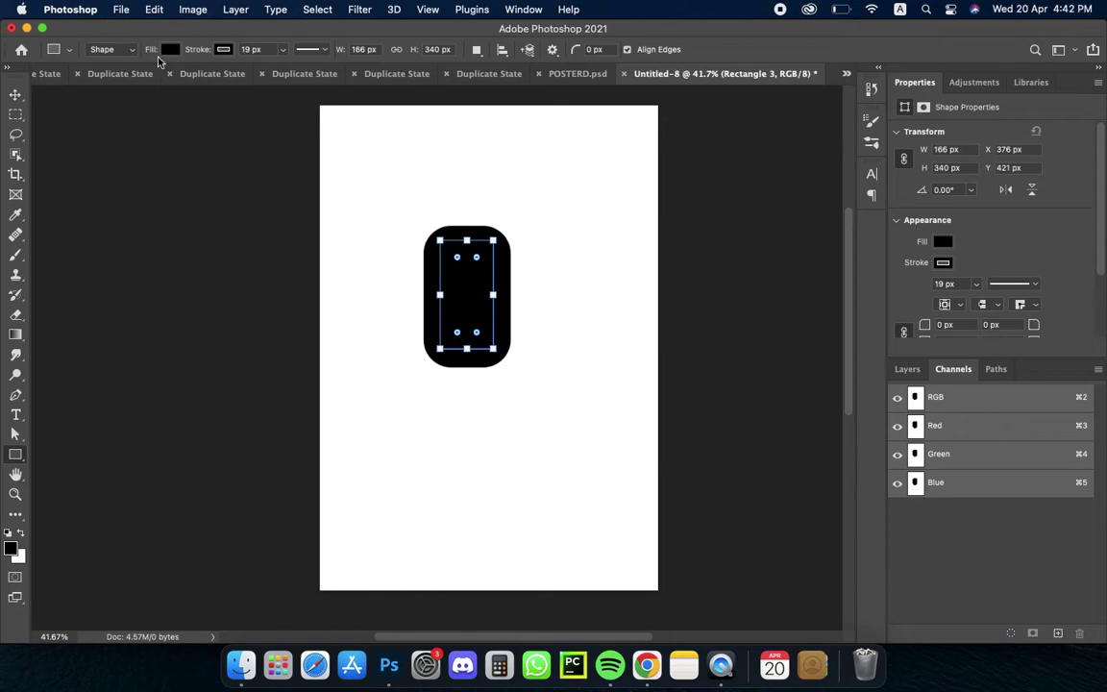
click(171, 50)
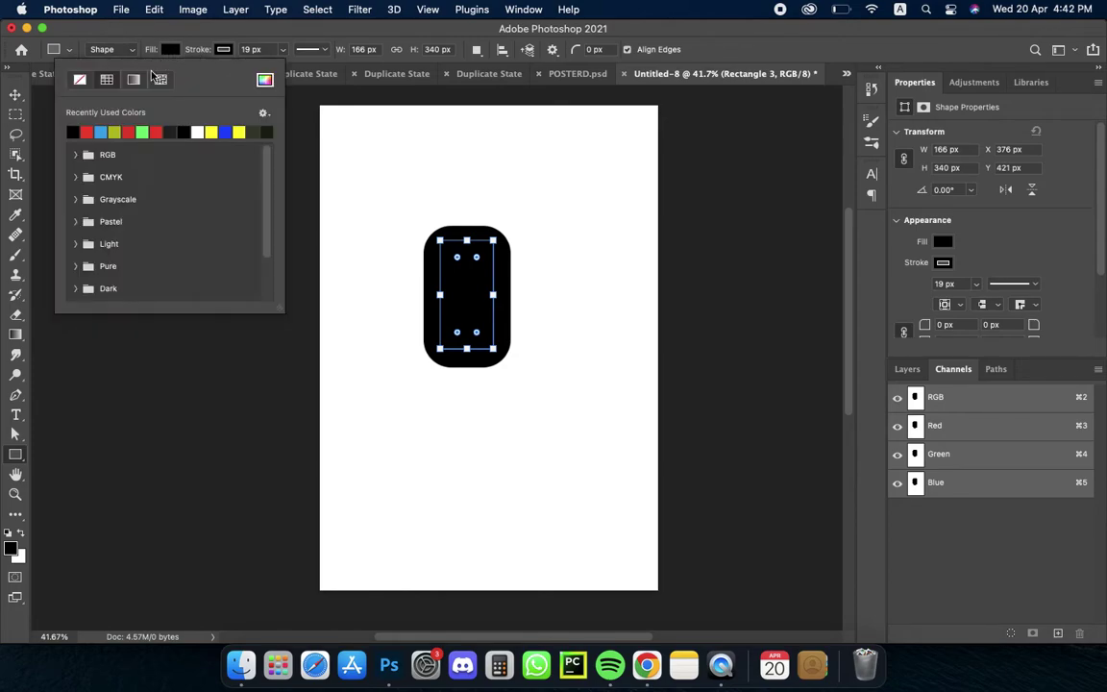
click(197, 132)
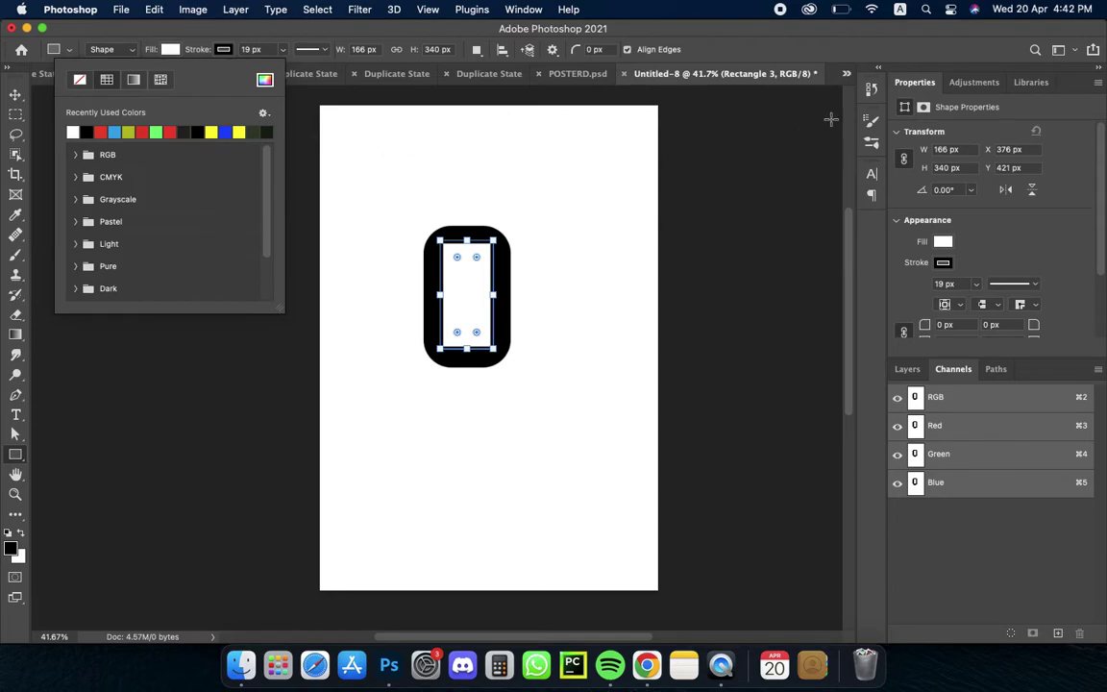
drag(818, 118, 822, 127)
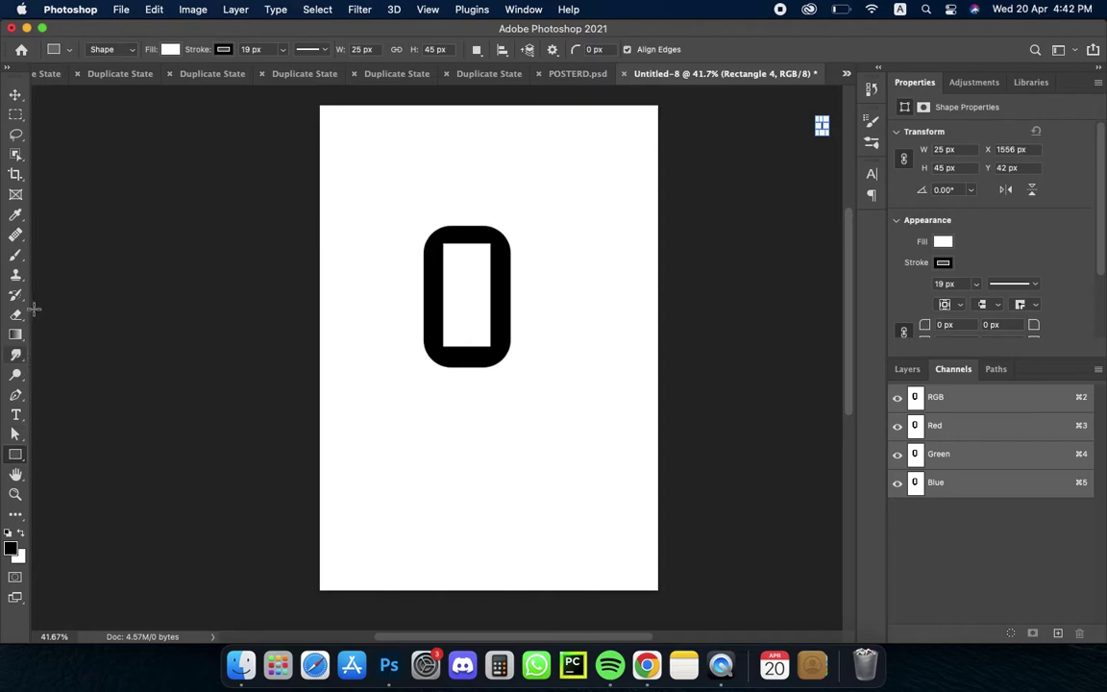
click(16, 253)
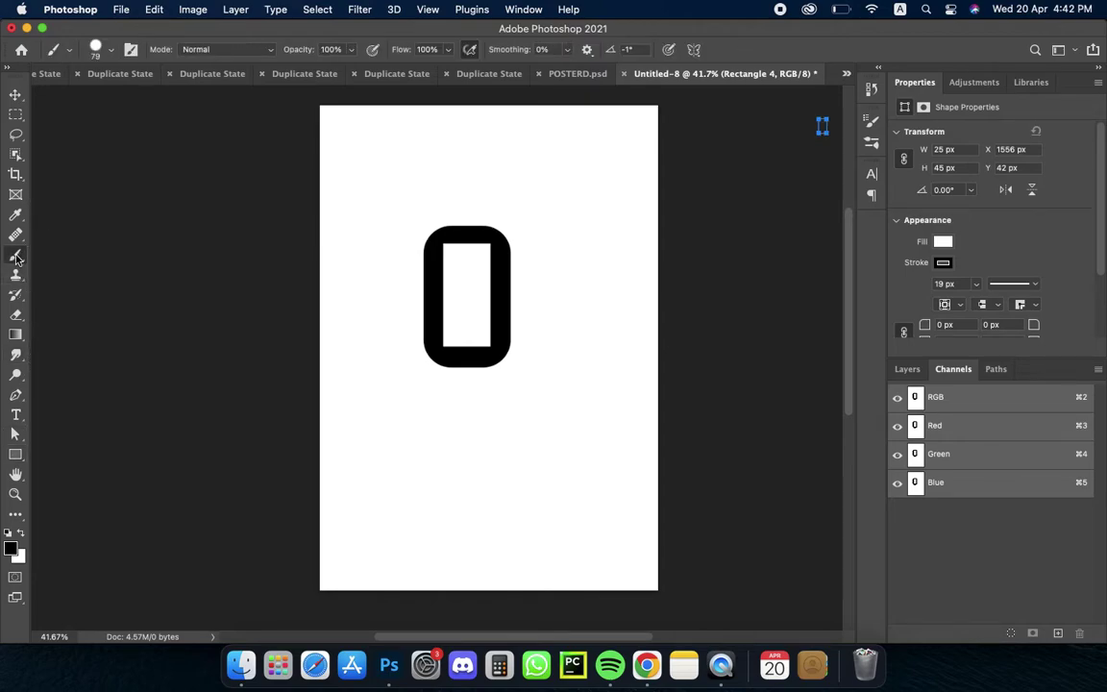
With a 39 px brush, rasterize the shape and paint two black strap loops.
click(100, 51)
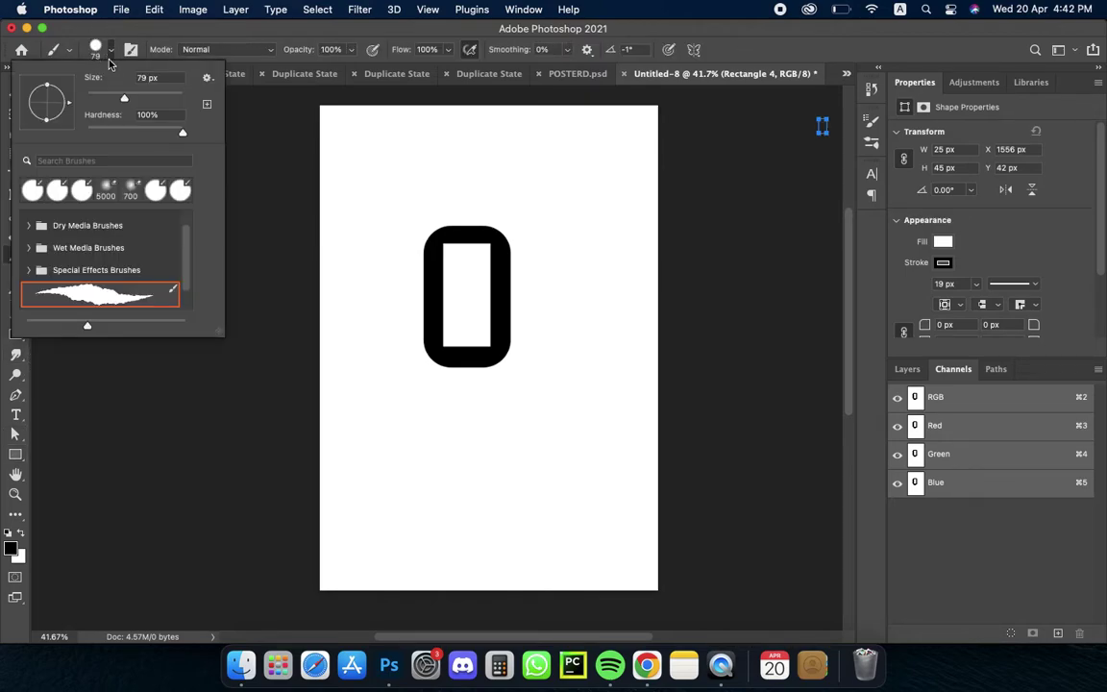
drag(123, 97, 107, 97)
click(372, 202)
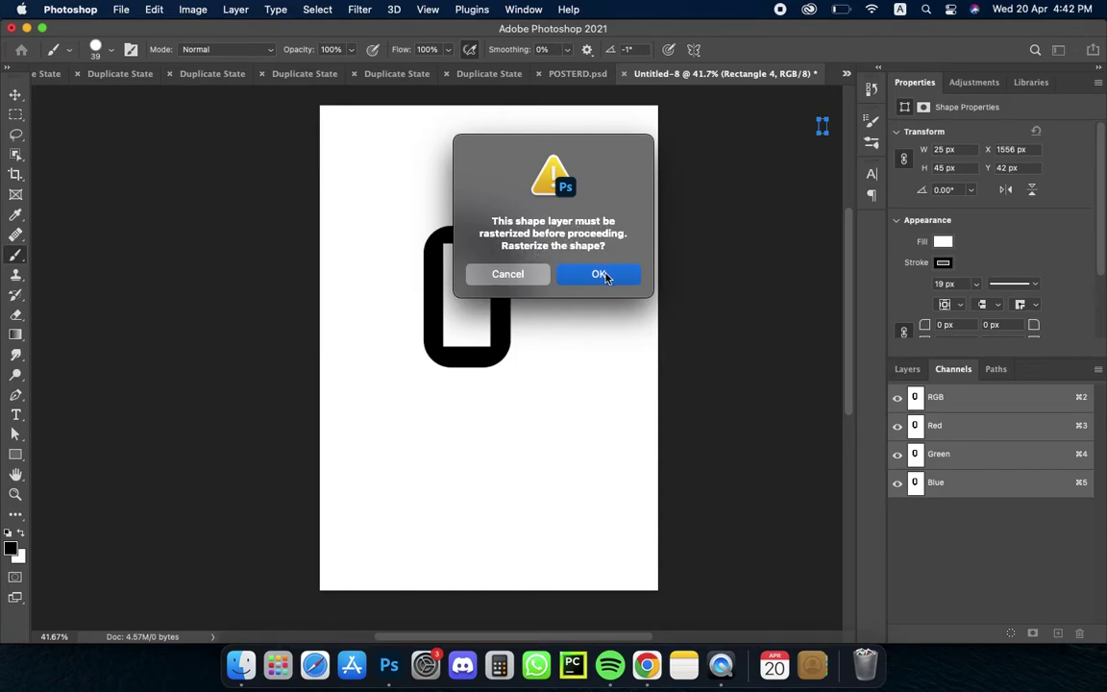
click(603, 275)
mouse_move(457, 223)
mouse_down()
mouse_move(545, 188)
mouse_move(571, 389)
mouse_move(457, 373)
mouse_up()
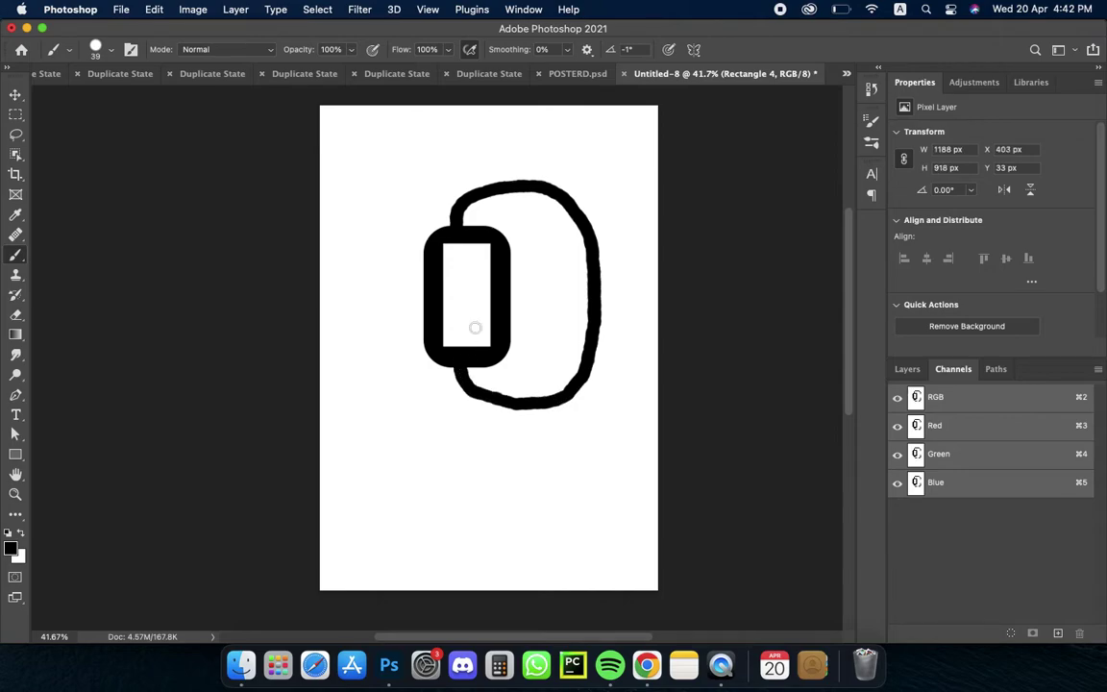
mouse_move(493, 228)
mouse_down()
mouse_move(514, 219)
mouse_move(538, 241)
mouse_move(557, 274)
mouse_move(559, 317)
mouse_move(528, 363)
mouse_move(497, 364)
mouse_up()
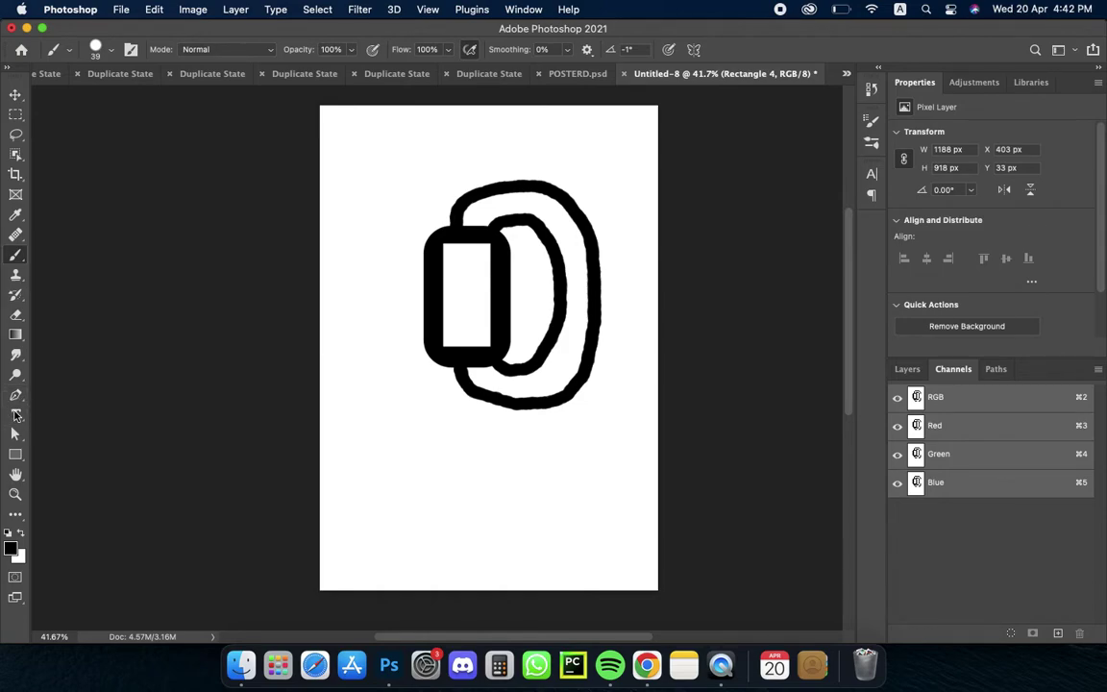
click(15, 415)
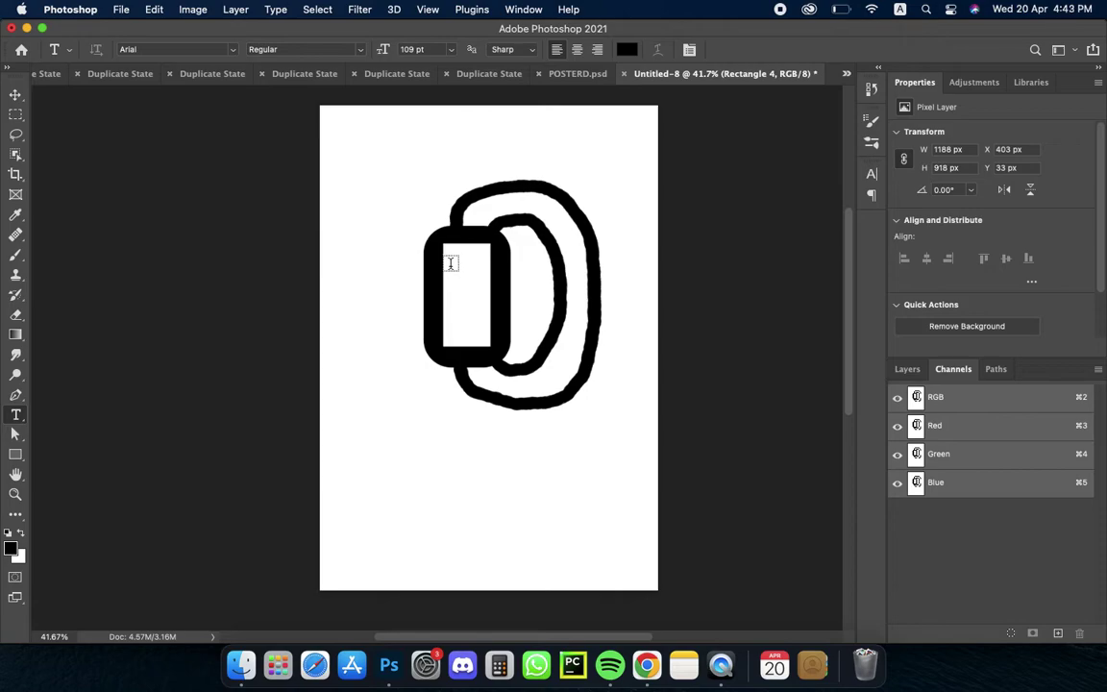
Add the time '12. 30' on the watch face as 38 pt black Arial text.
click(449, 265)
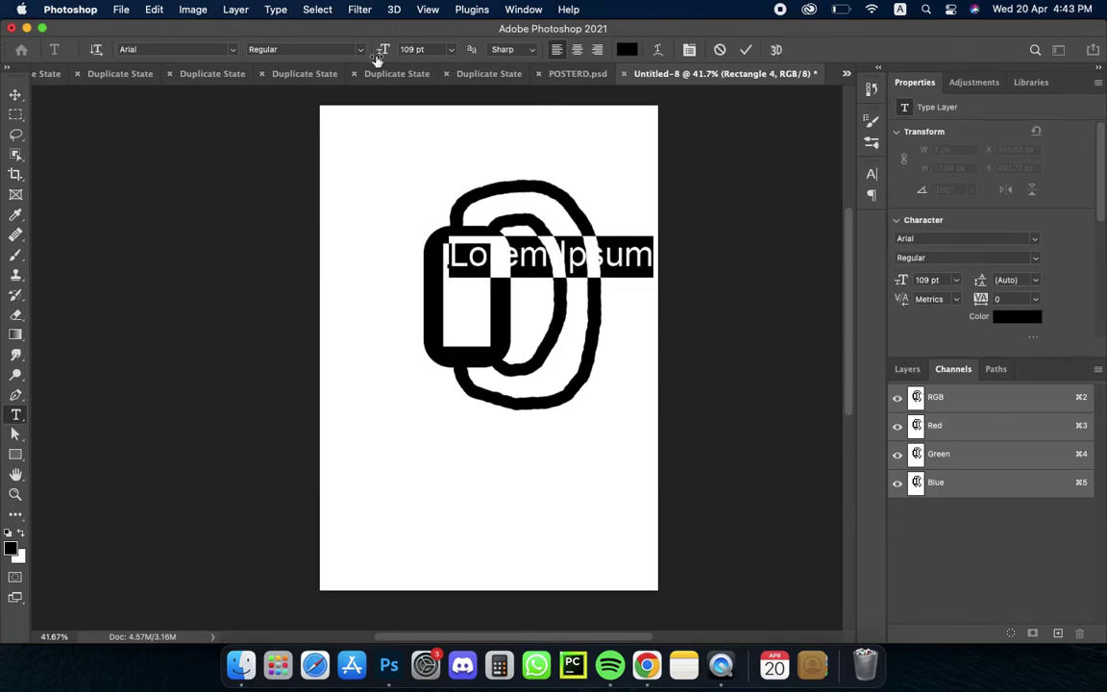
mouse_move(384, 56)
mouse_down()
mouse_move(307, 59)
mouse_move(337, 47)
mouse_up()
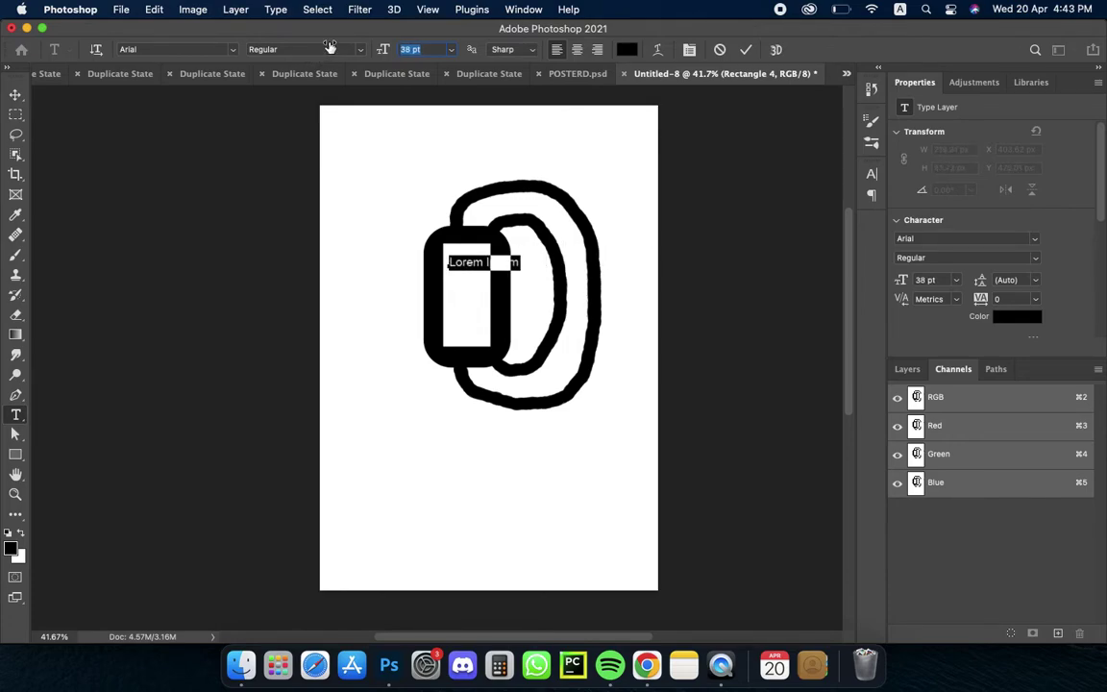
text(12)
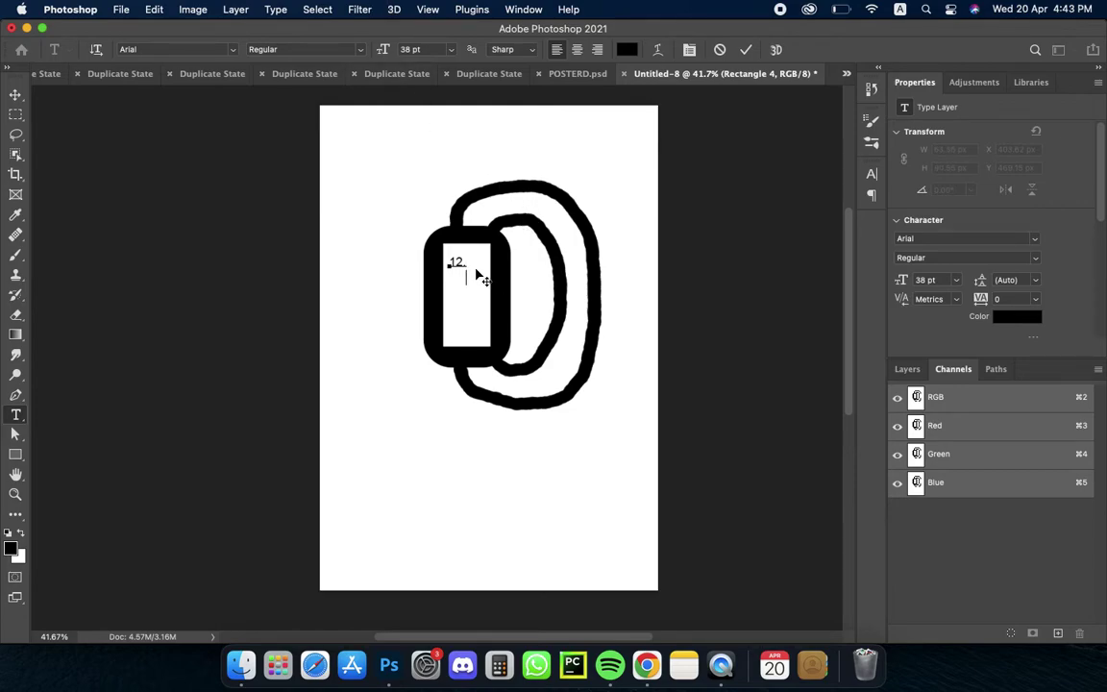
text(0)
click(747, 50)
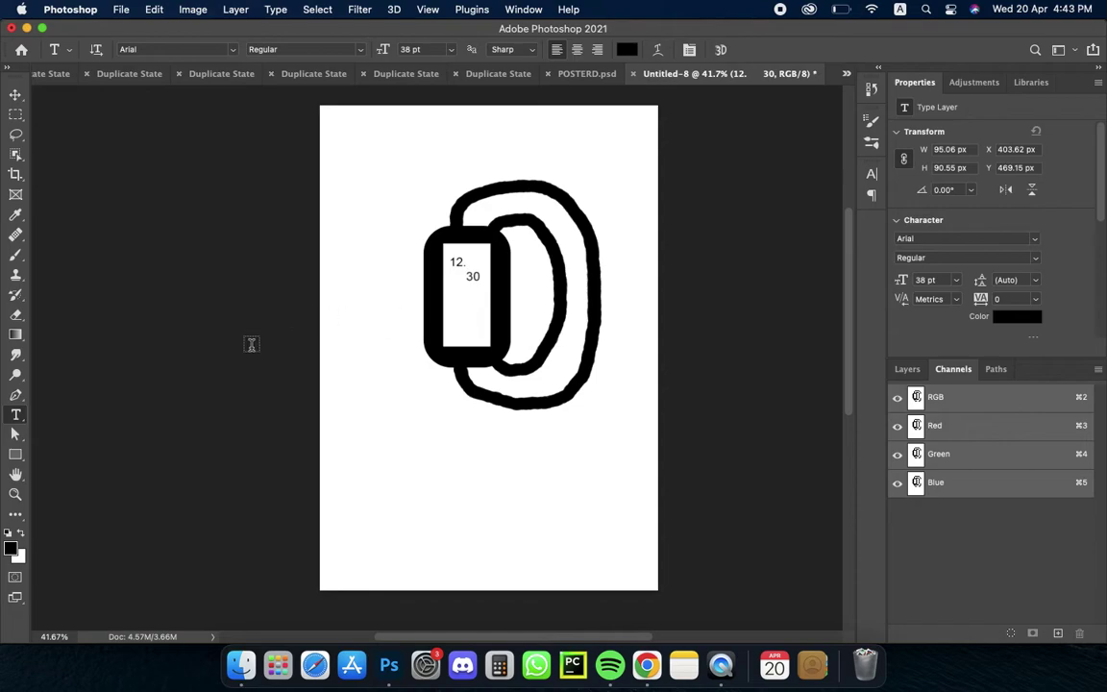
click(11, 256)
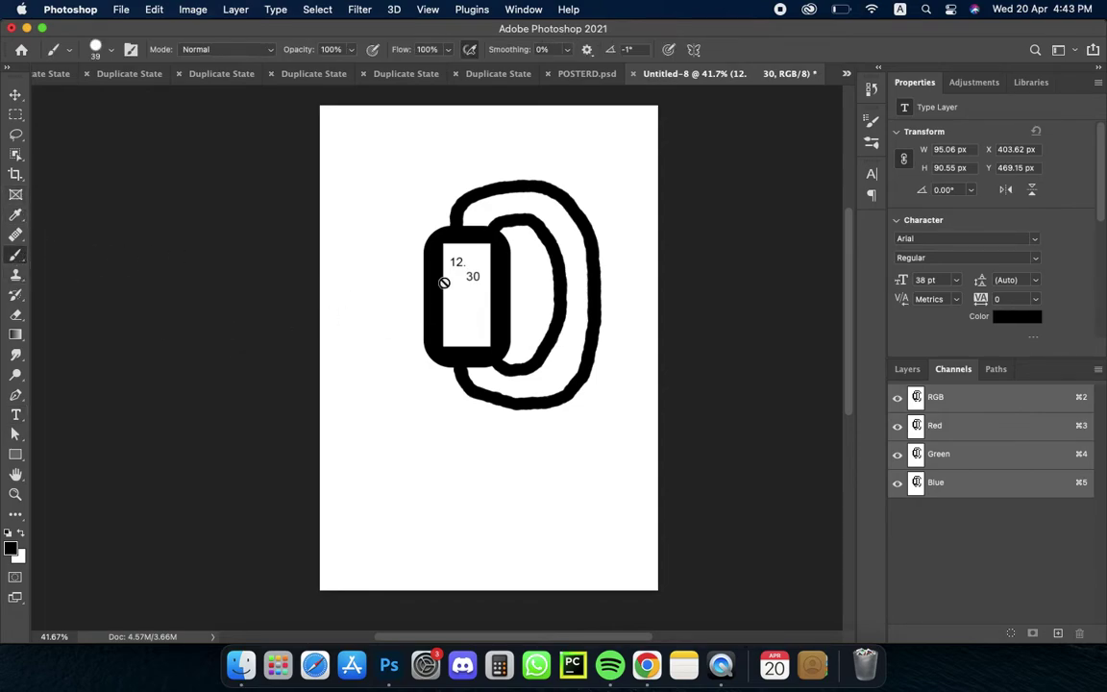
Rasterize the time text layer and set the foreground colour to red.
click(480, 288)
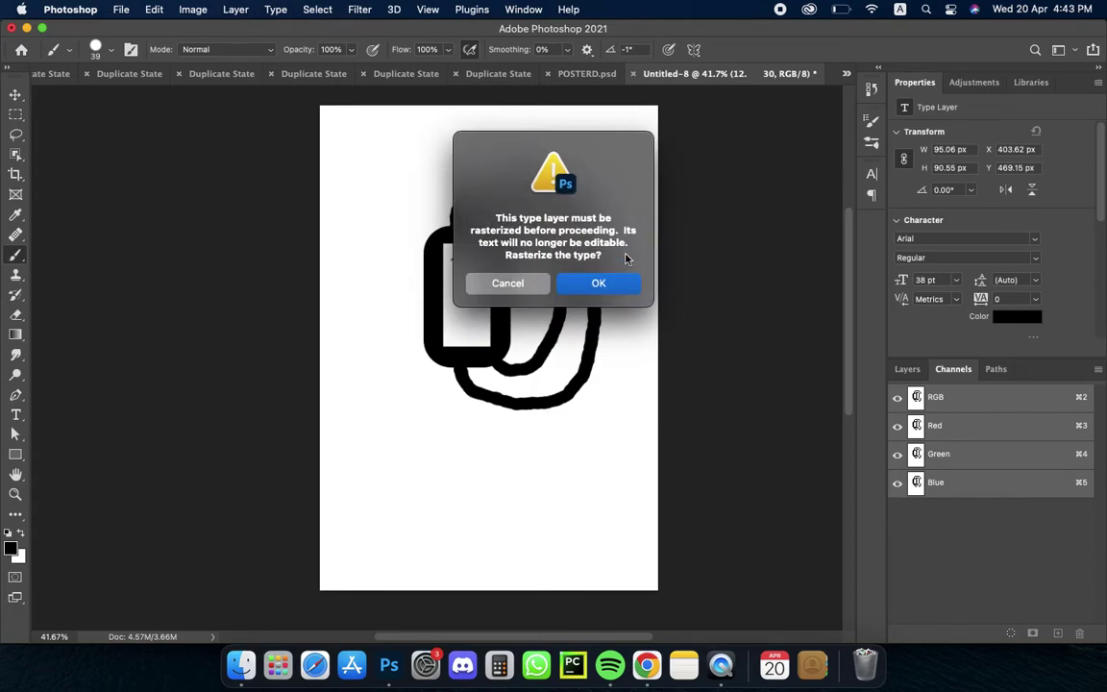
click(616, 295)
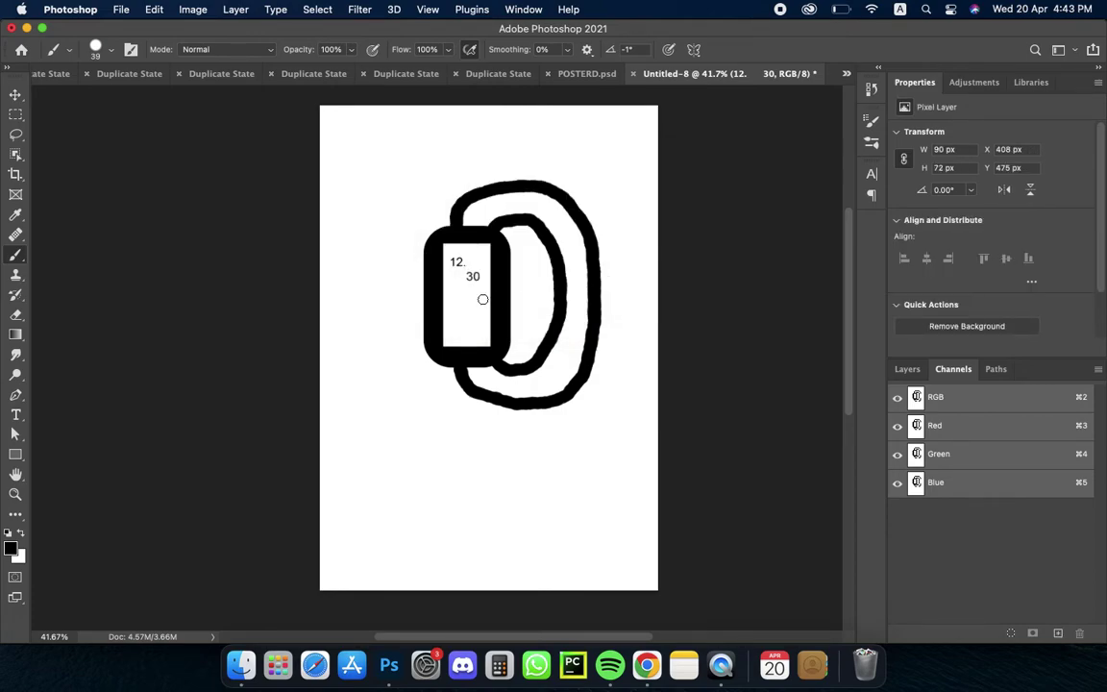
drag(493, 290, 430, 321)
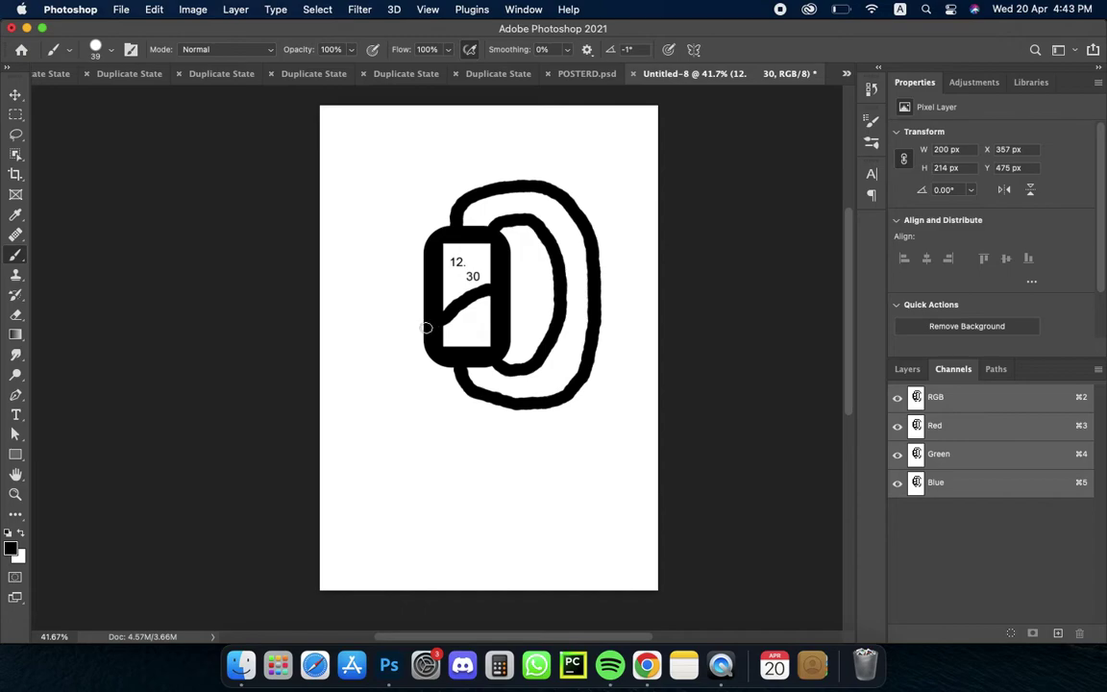
key(super+z)
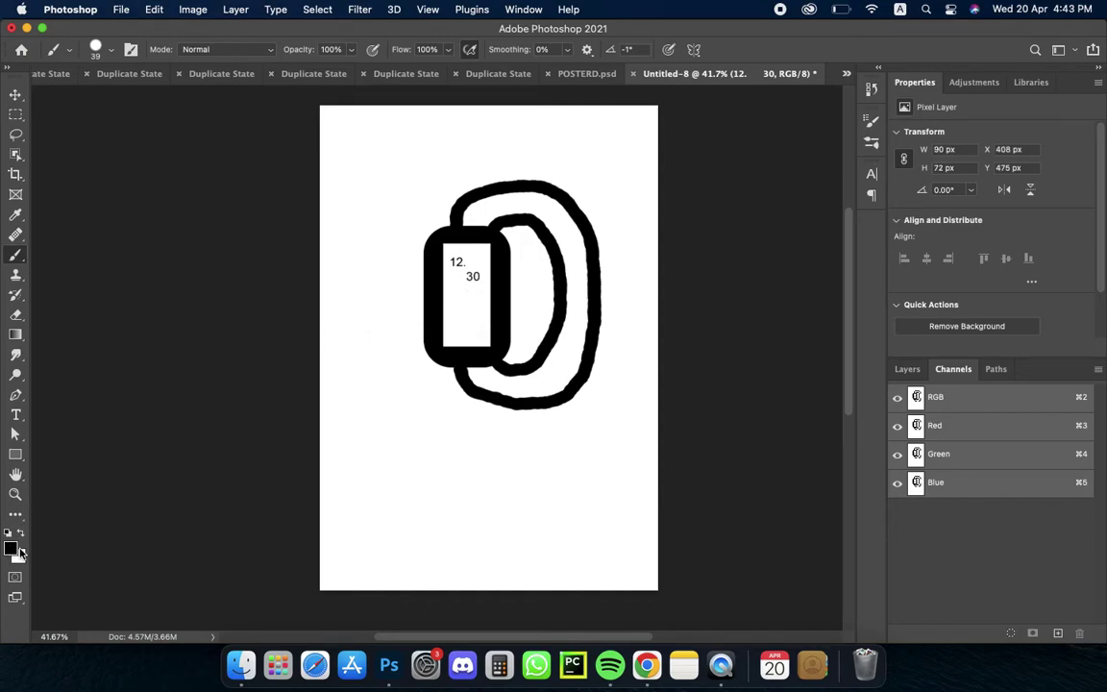
click(10, 548)
mouse_move(674, 391)
mouse_down()
mouse_move(779, 314)
mouse_move(894, 203)
mouse_up()
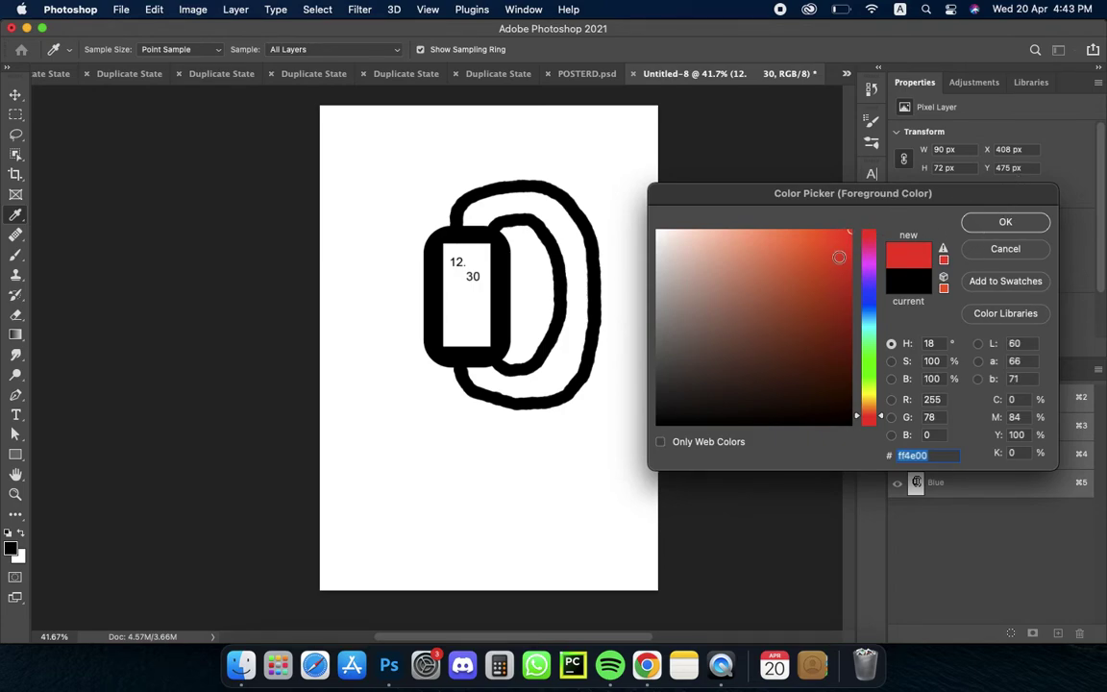
click(989, 223)
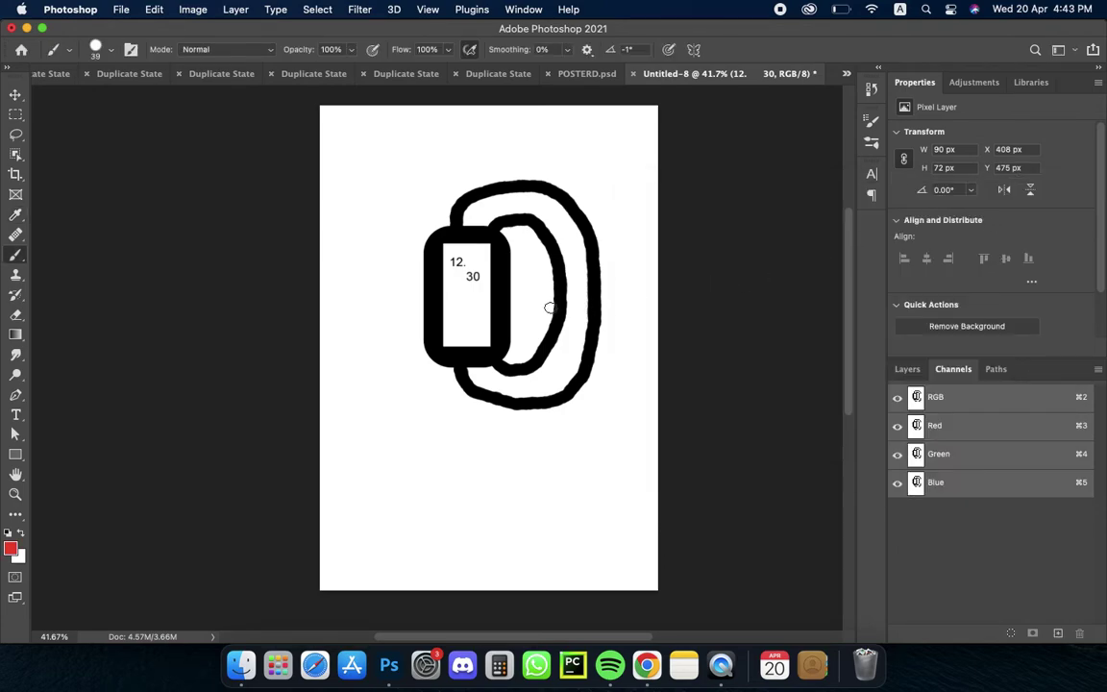
Paint two red strokes forming a sideways V triangle outline below 12. 30.
click(434, 285)
key(super+z)
drag(451, 291, 478, 313)
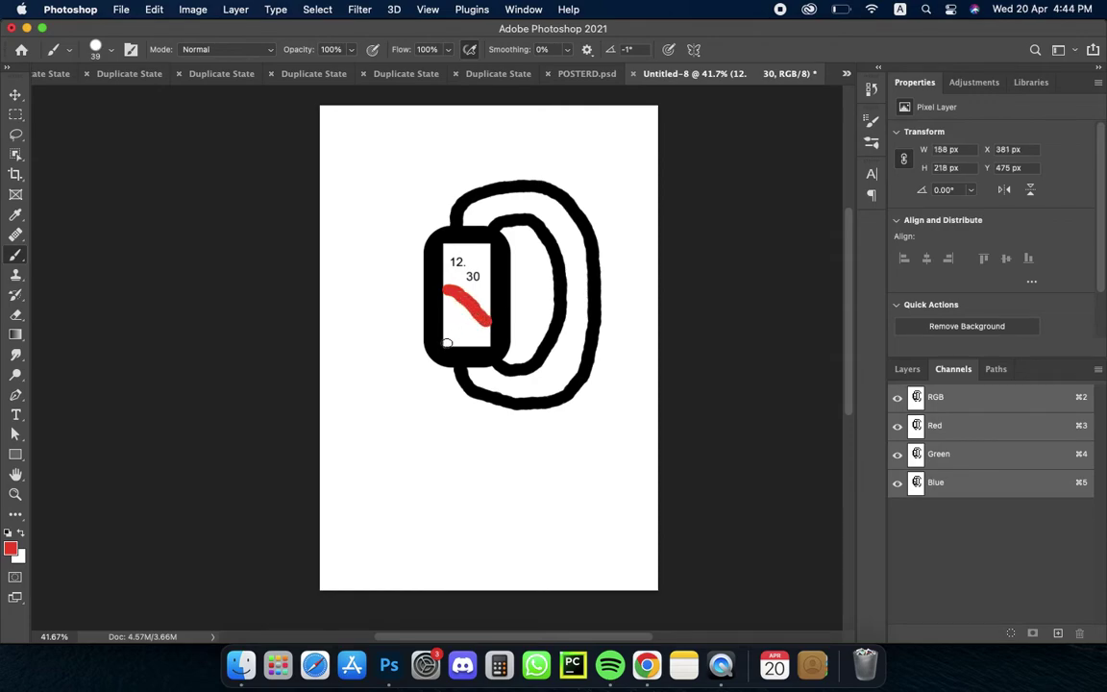
drag(447, 343, 467, 326)
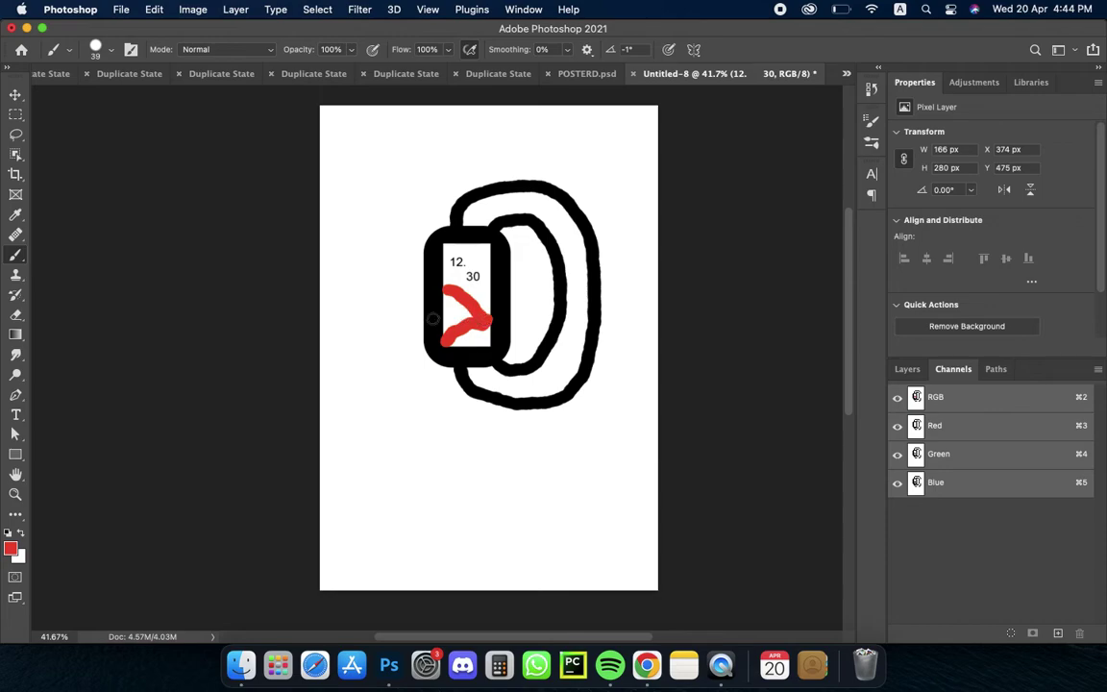
click(11, 548)
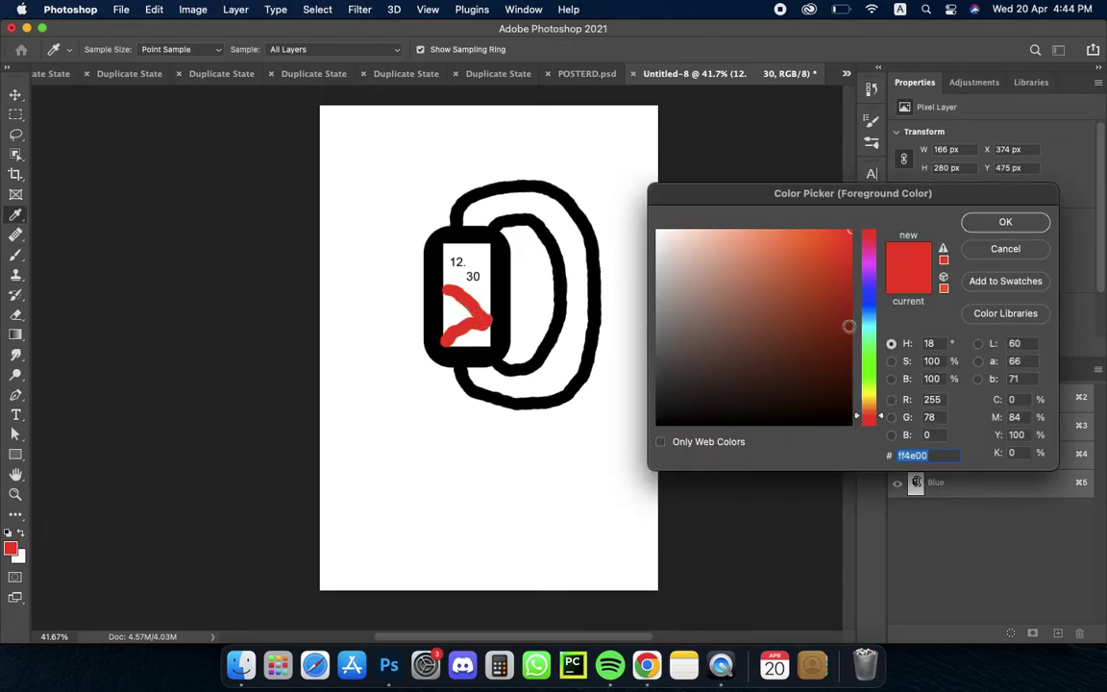
Set the foreground to blue #0024ff and fill the red triangle to form a play symbol.
click(869, 304)
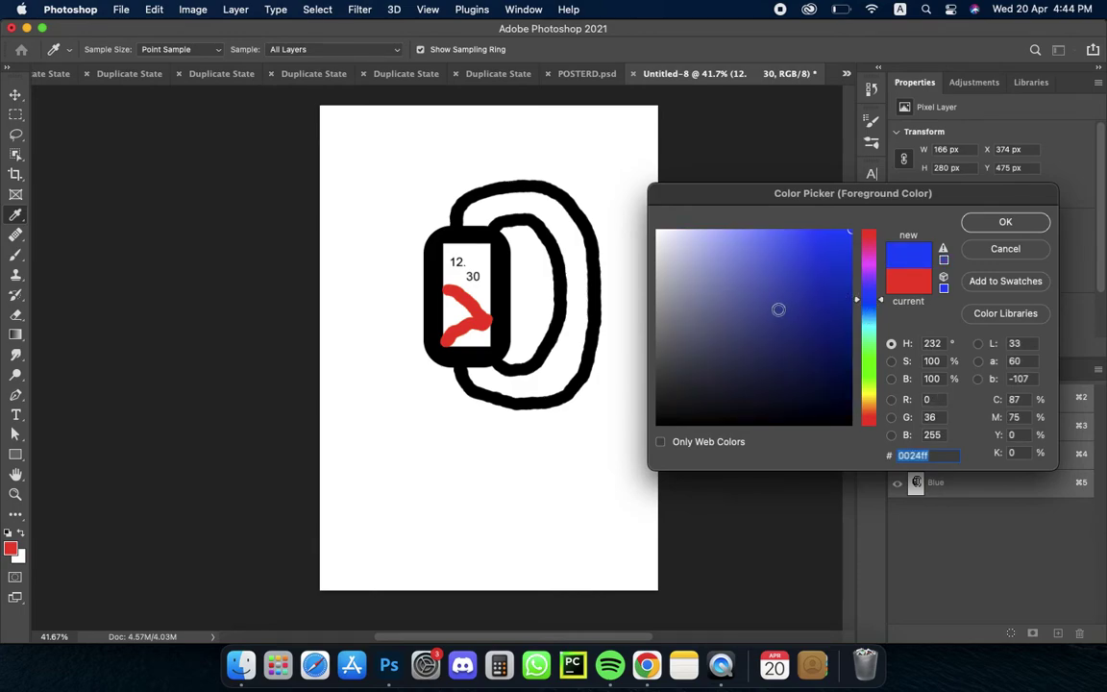
click(1005, 222)
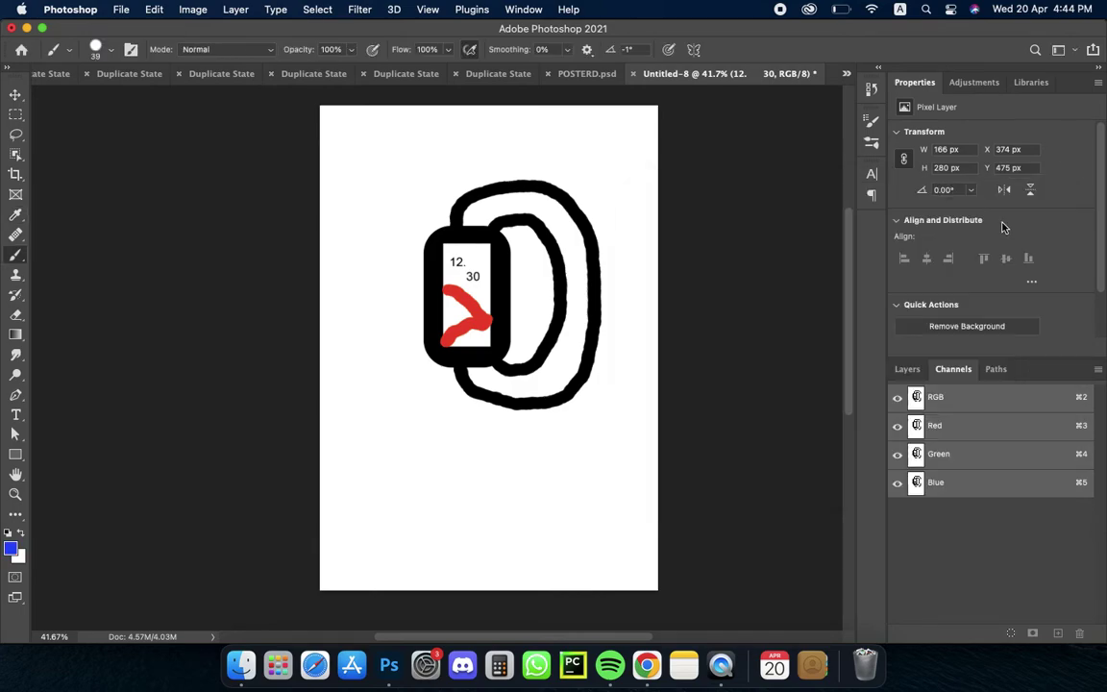
drag(447, 298, 447, 325)
drag(458, 308, 451, 318)
Save the document as 'smart watch 20 19 model' in Photoshop PSD format, accepting compatibility.
key(super+s)
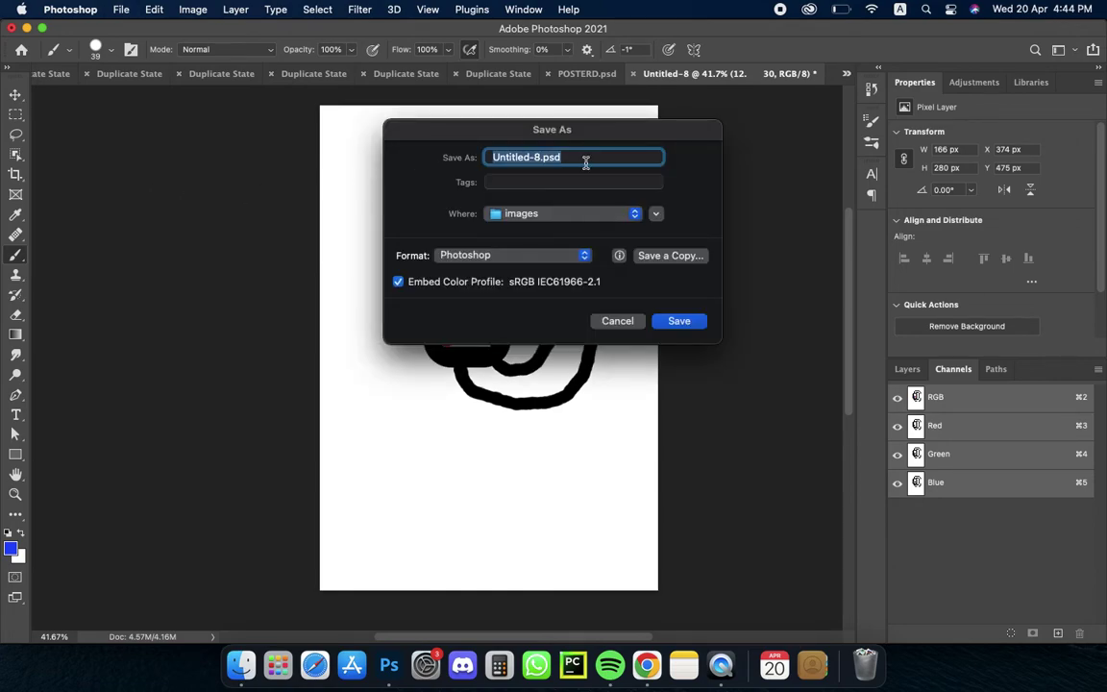
click(585, 162)
key(BackSpace)
key(BackSpace)
key(BackSpace)
key(BackSpace)
key(BackSpace)
key(BackSpace)
key(BackSpace)
key(BackSpace)
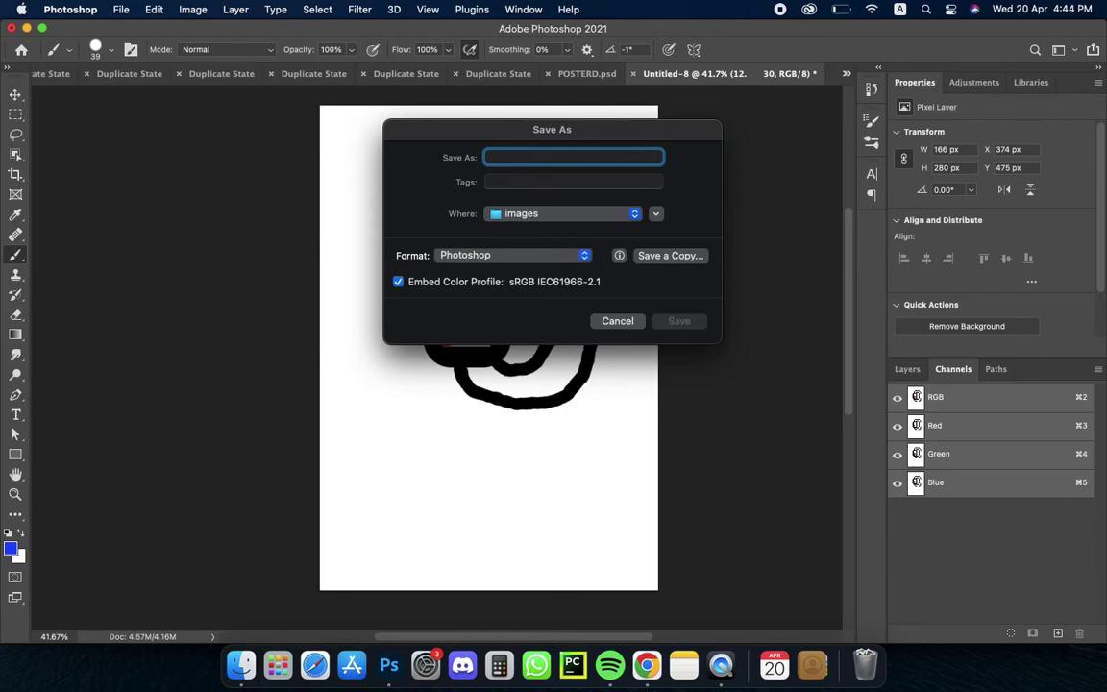
text(smart watch 20 19)
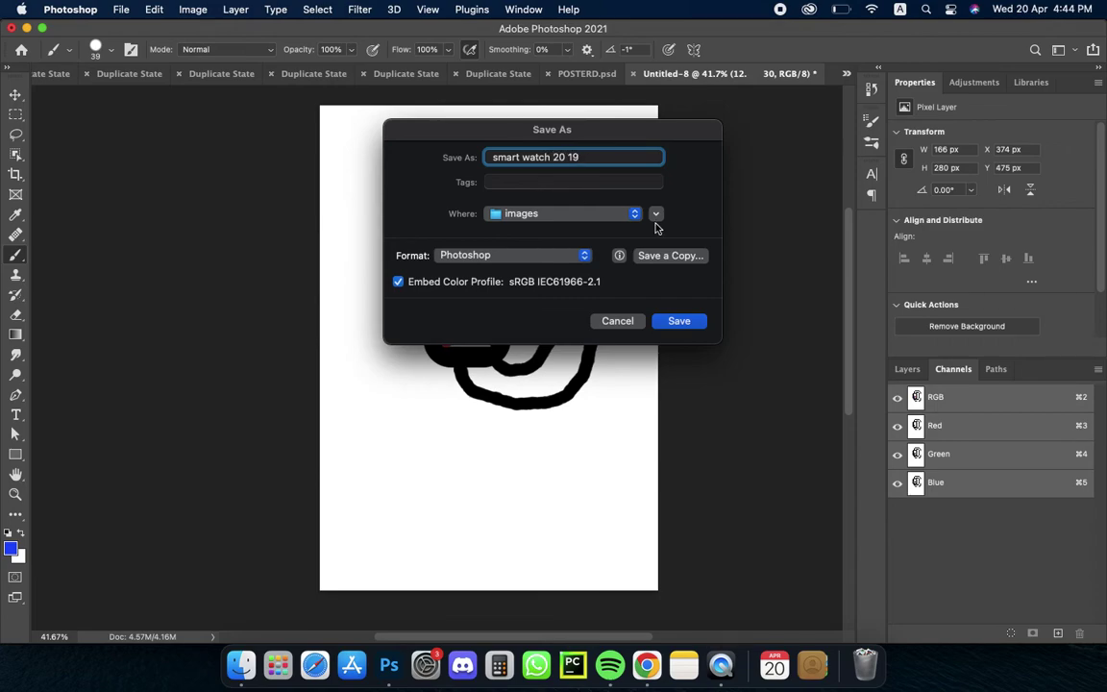
text(mo)
click(681, 322)
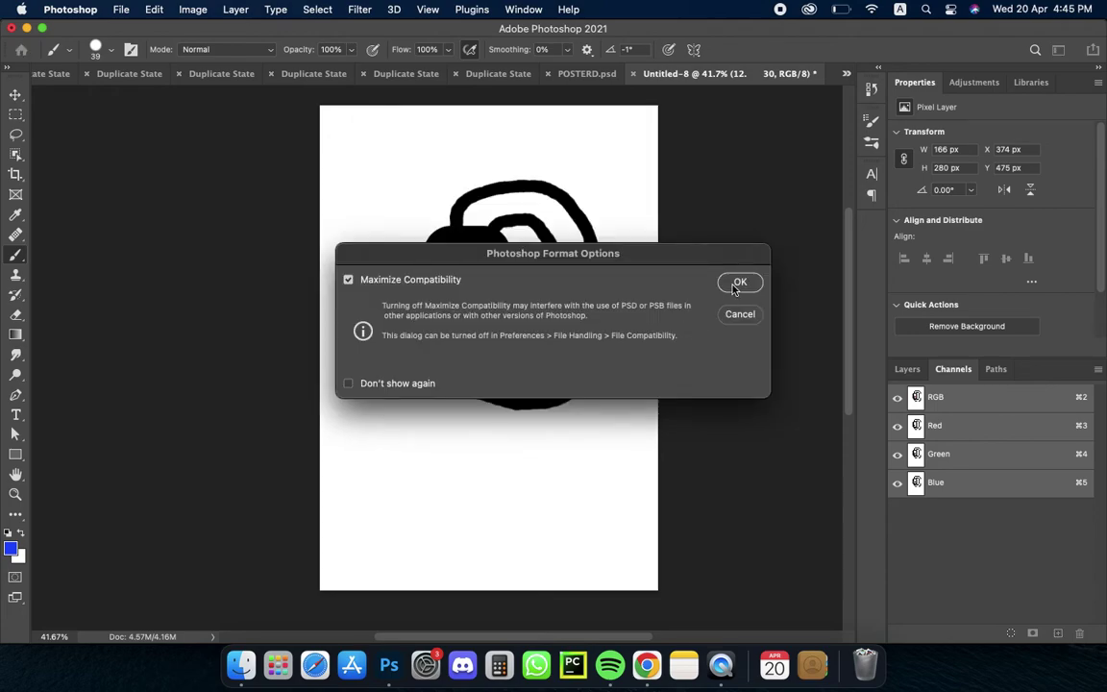
click(740, 282)
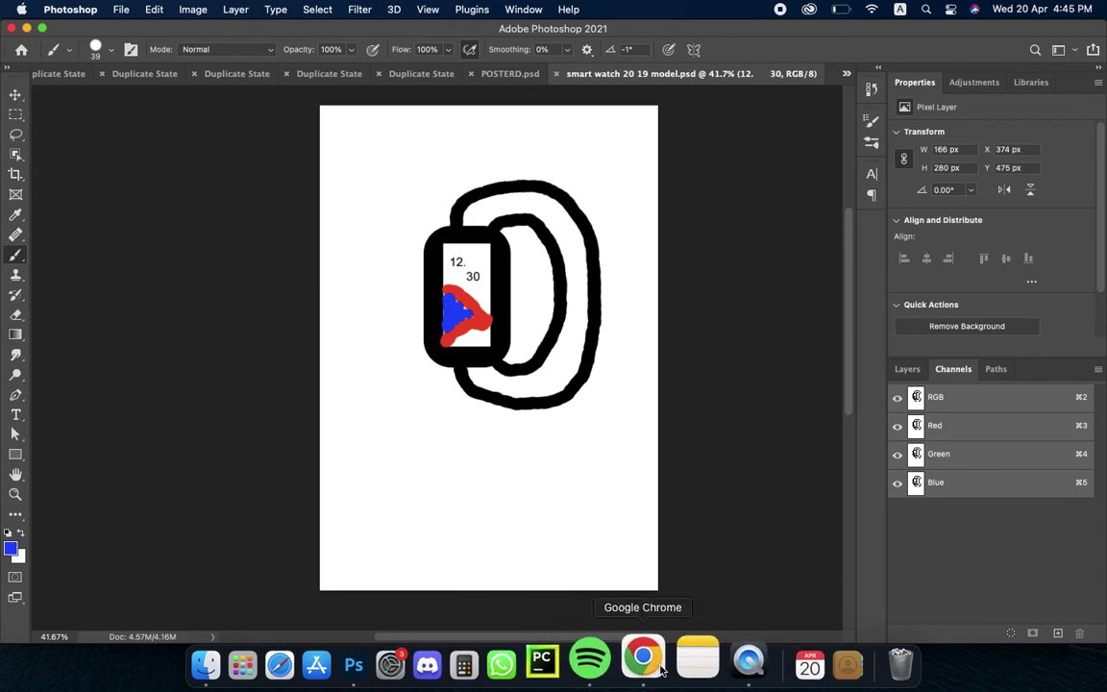
Close every open document without saving, from the duplicates through POSTER HIT.psd.
click(12, 28)
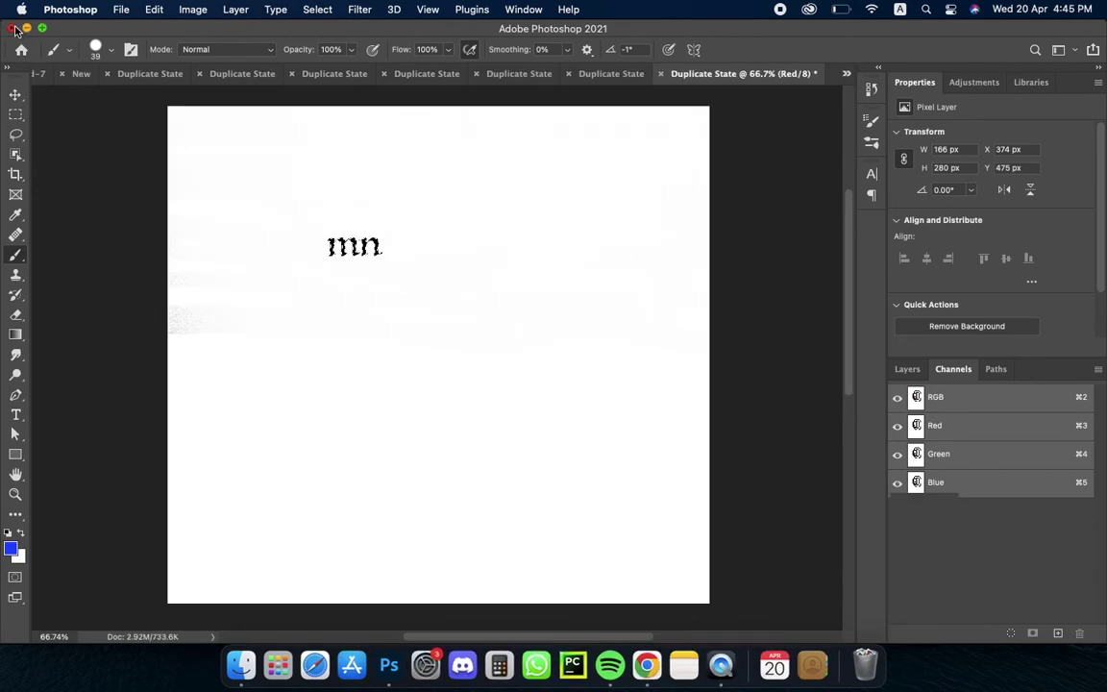
click(501, 285)
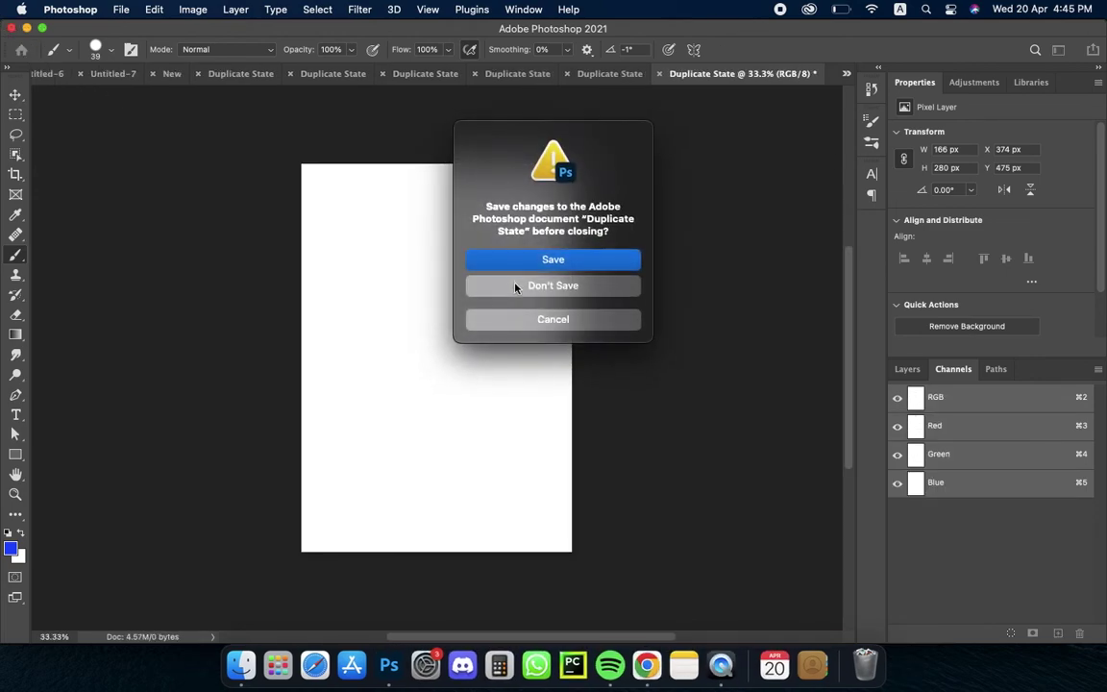
click(514, 287)
click(515, 286)
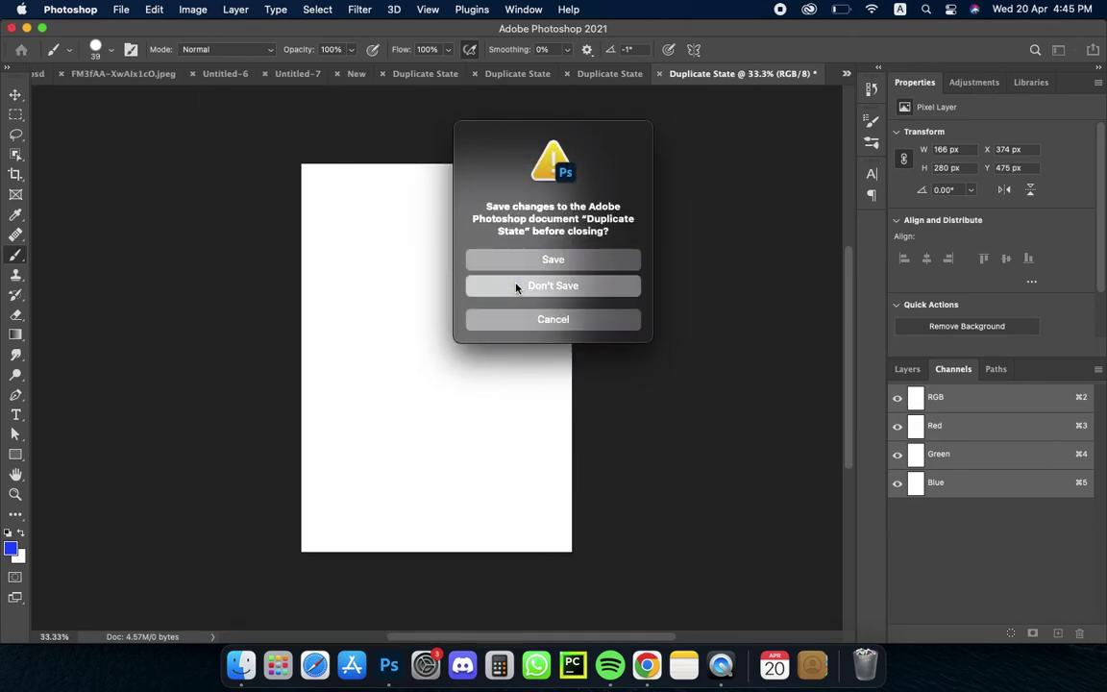
click(514, 287)
click(514, 286)
click(514, 286)
click(514, 287)
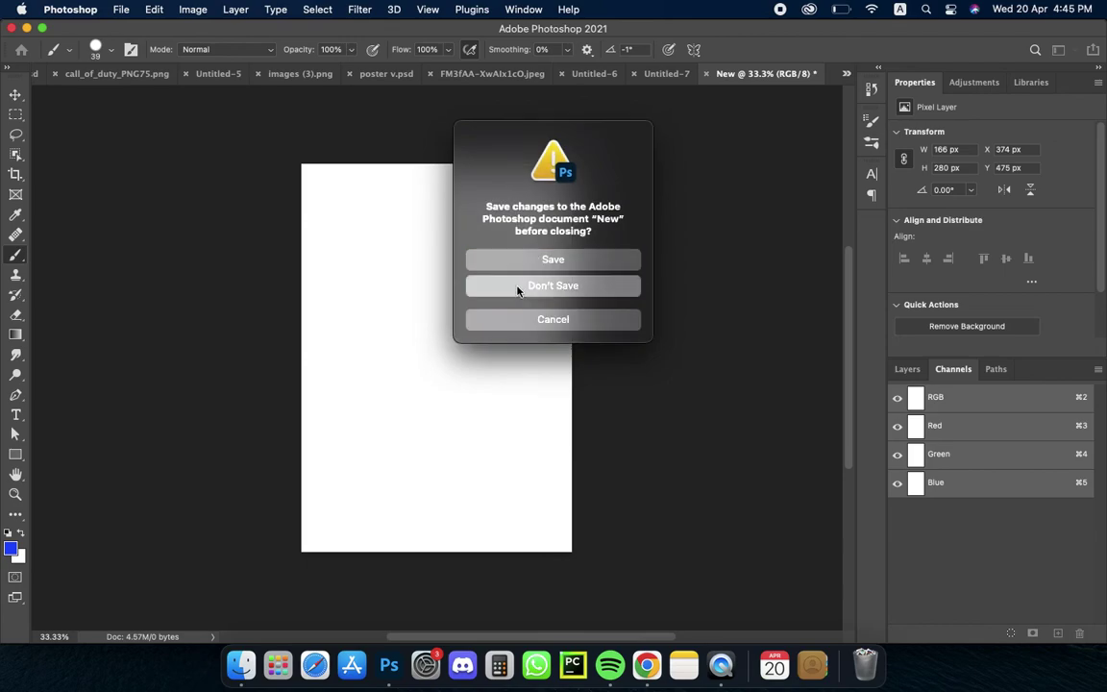
click(520, 289)
click(516, 288)
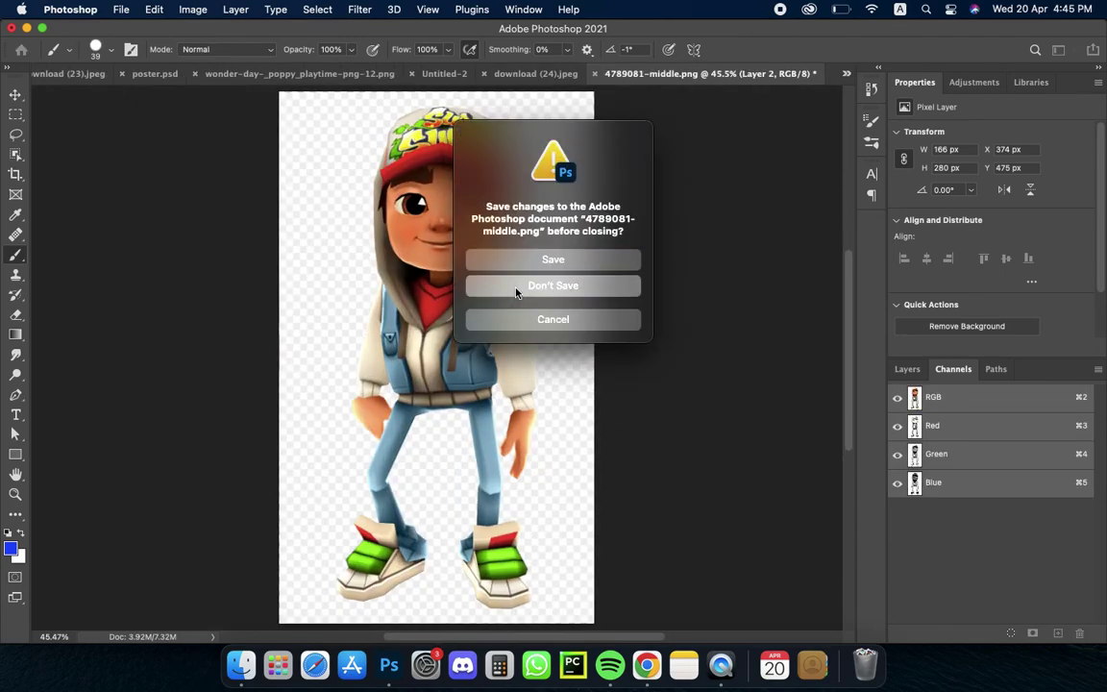
click(516, 288)
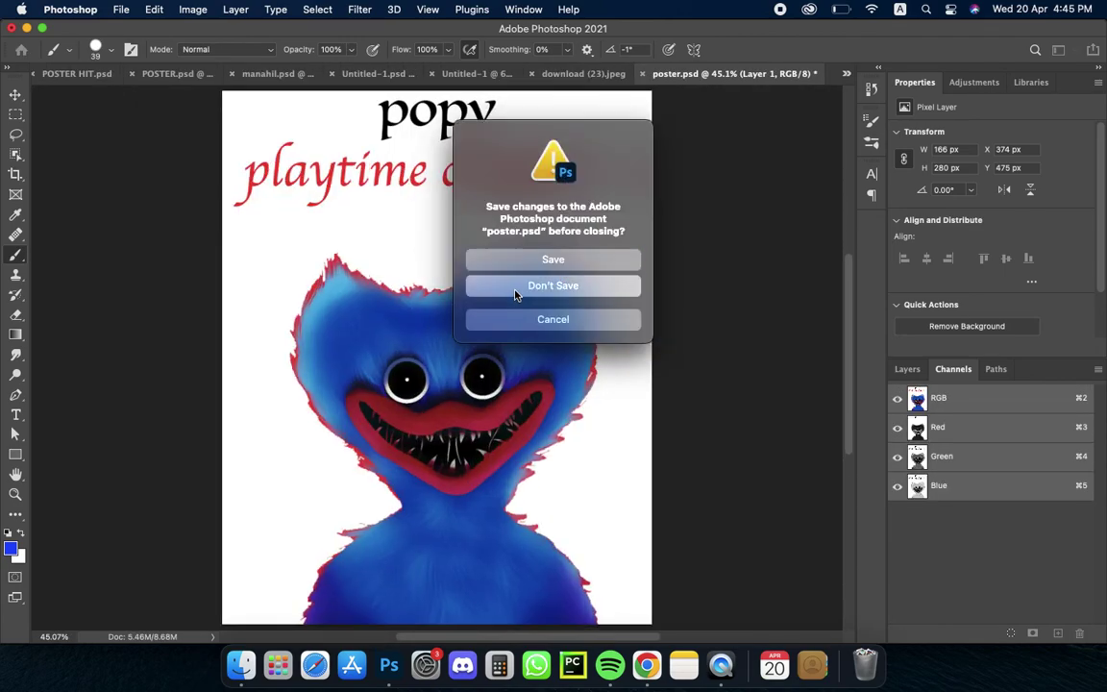
click(515, 288)
click(513, 290)
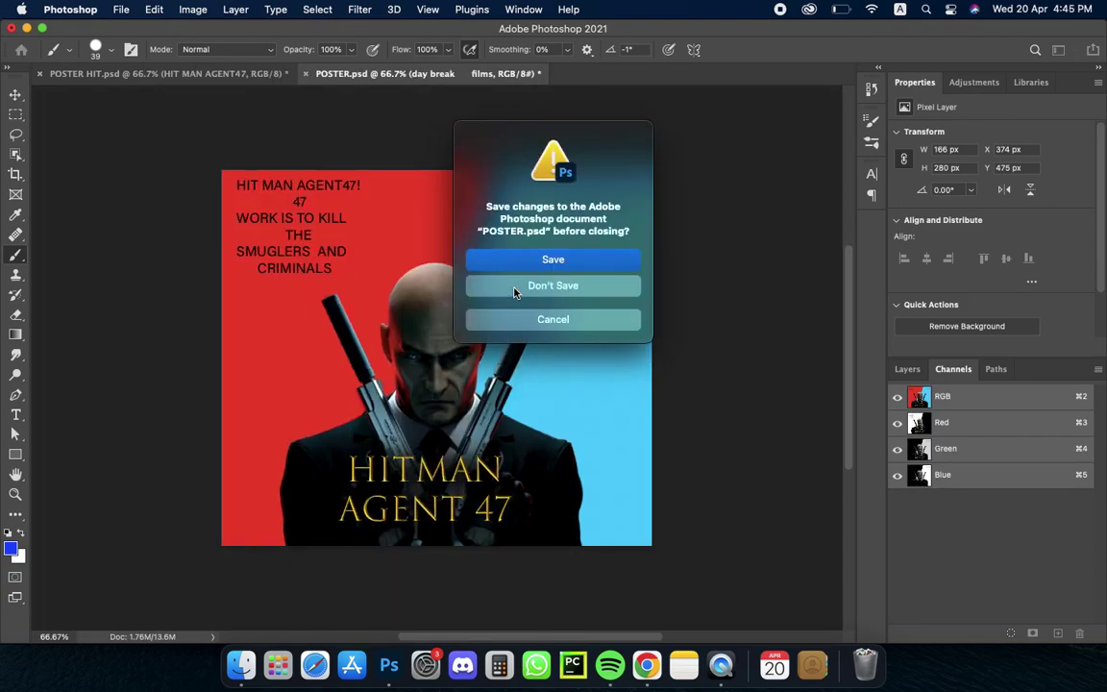
click(514, 288)
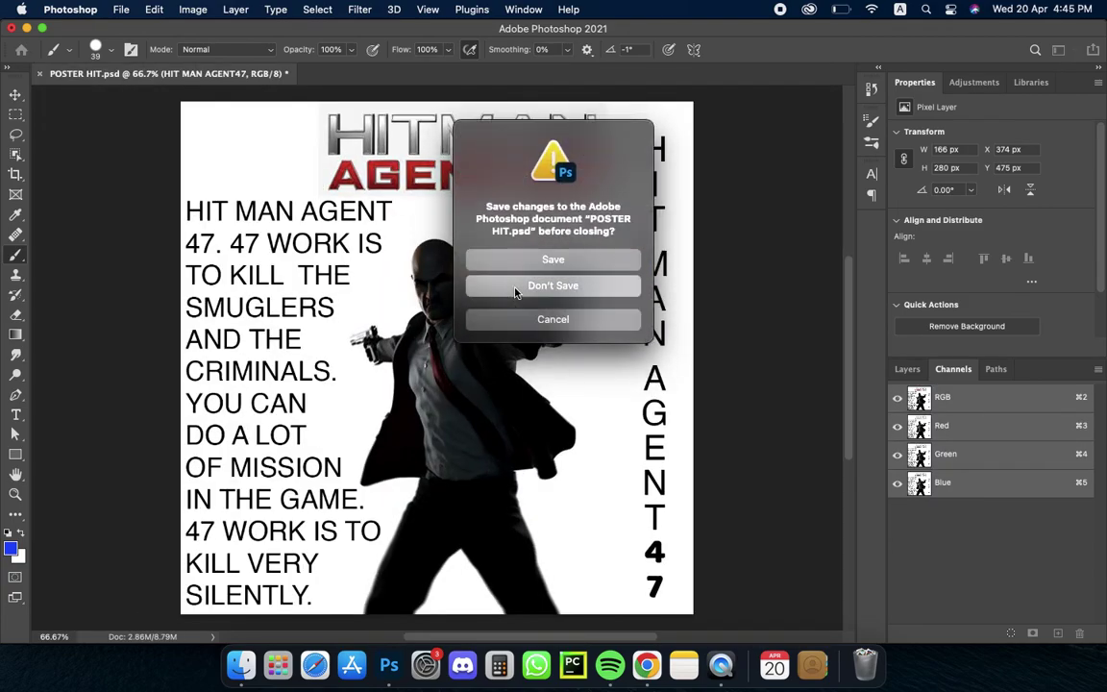
click(514, 289)
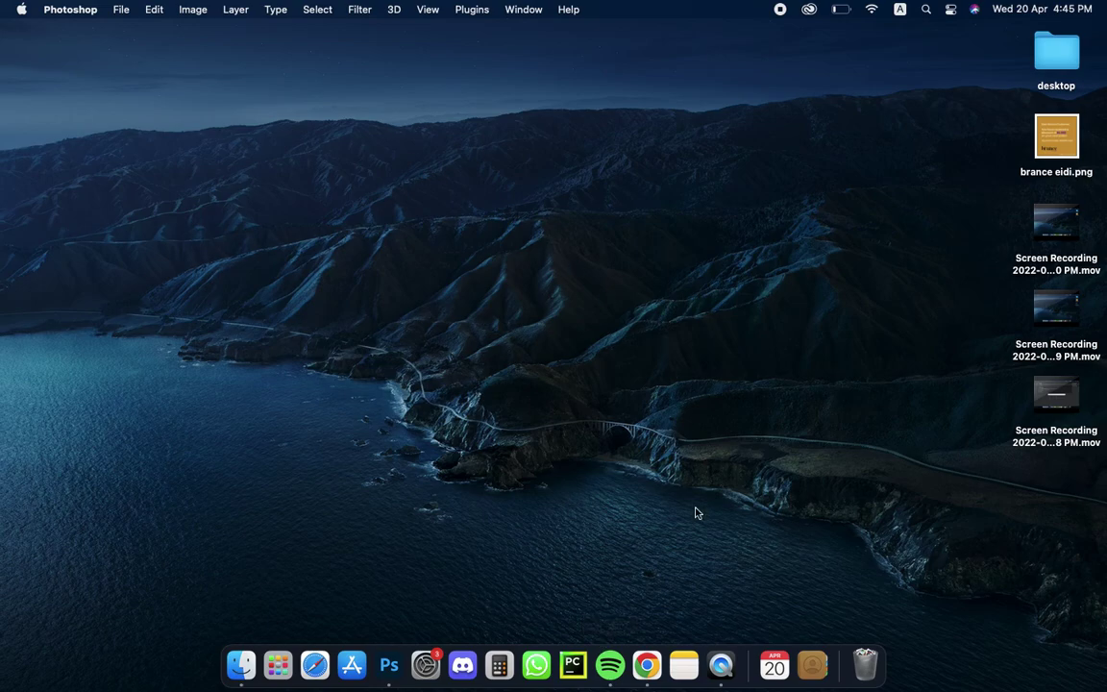